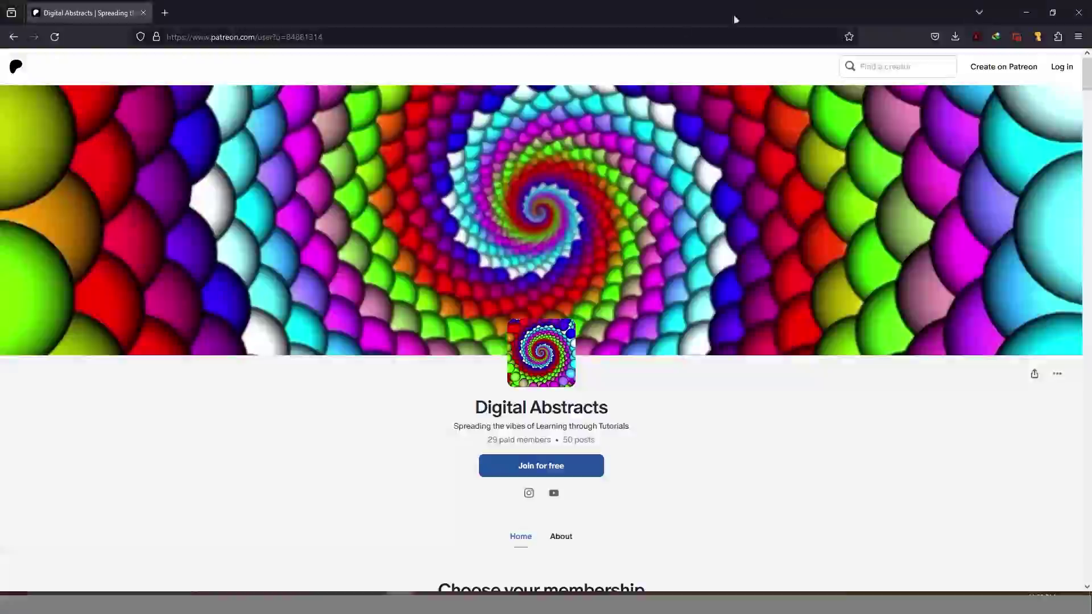
- Scroll through the Digital Abstracts Patreon page's membership tiers and posts
{"action": "scroll", "coordinate": [672, 229], "scroll_direction": "down", "scroll_amount": 4}
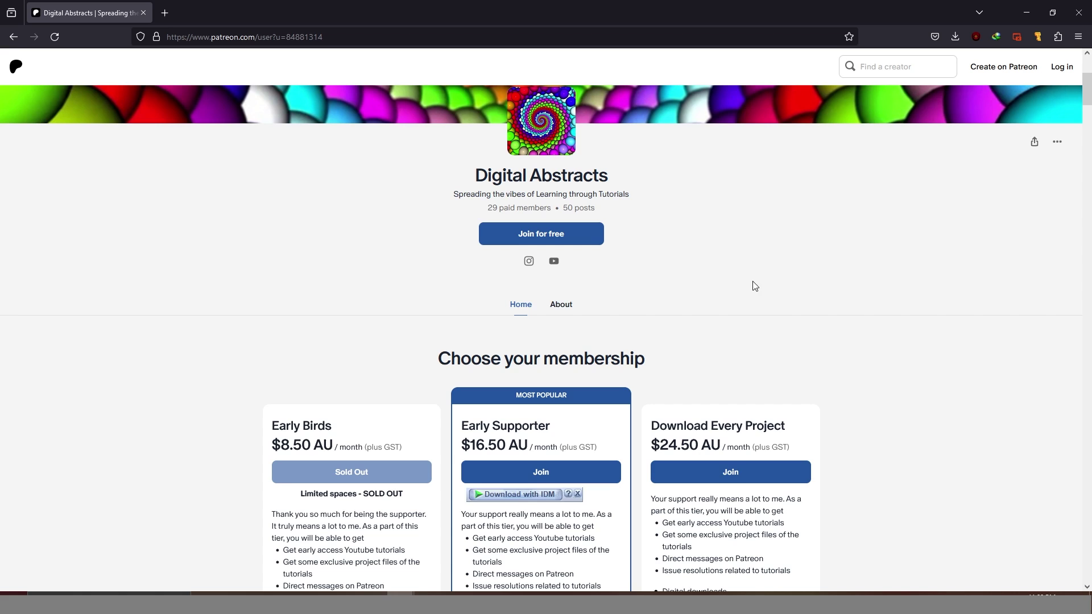
{"action": "scroll", "coordinate": [836, 260], "scroll_direction": "down", "scroll_amount": 3}
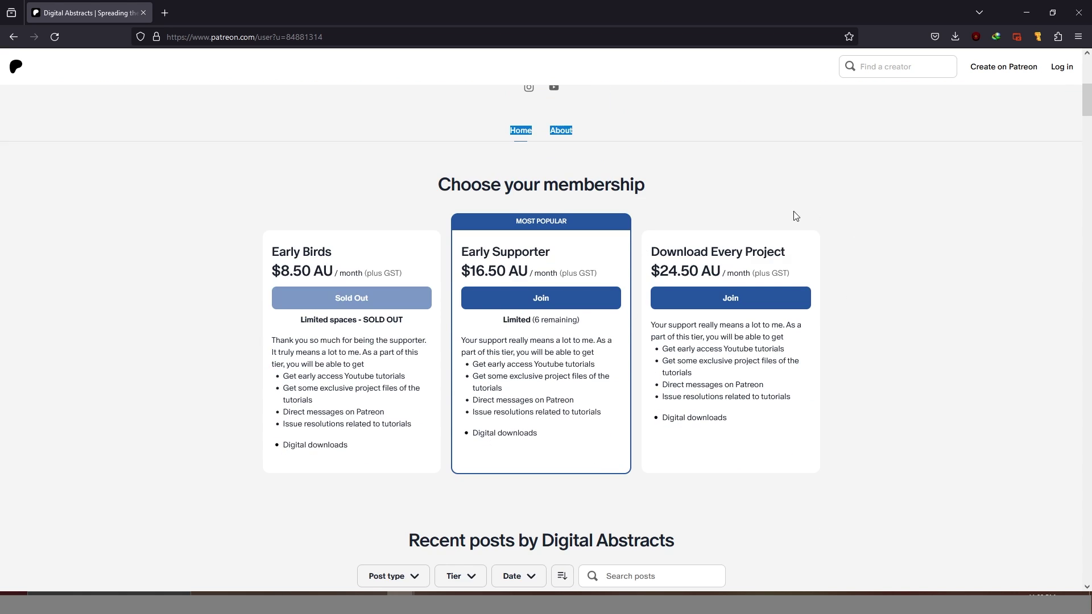
{"action": "scroll", "coordinate": [795, 216], "scroll_direction": "down", "scroll_amount": 5}
{"action": "scroll", "coordinate": [799, 300], "scroll_direction": "down", "scroll_amount": 4}
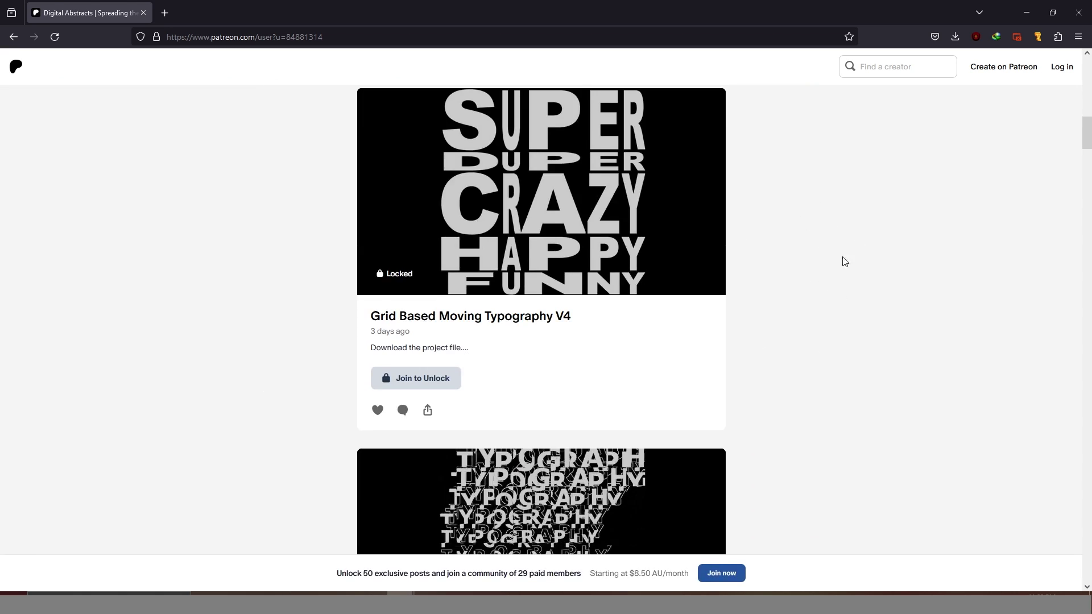
{"action": "scroll", "coordinate": [793, 238], "scroll_direction": "down", "scroll_amount": 2}
{"action": "scroll", "coordinate": [778, 306], "scroll_direction": "down", "scroll_amount": 11}
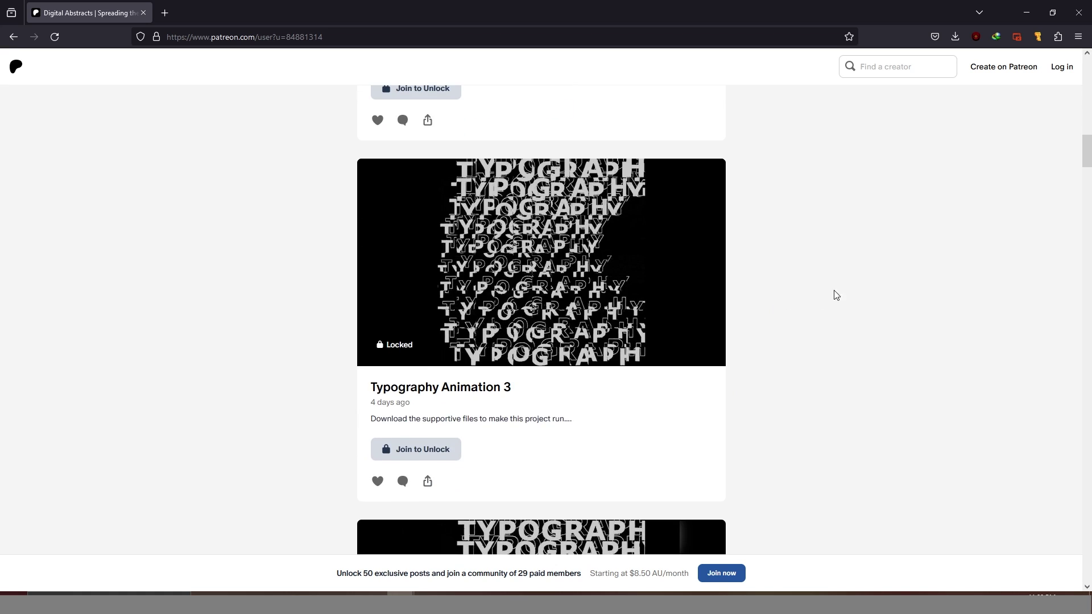
{"action": "scroll", "coordinate": [776, 282], "scroll_direction": "up", "scroll_amount": 7}
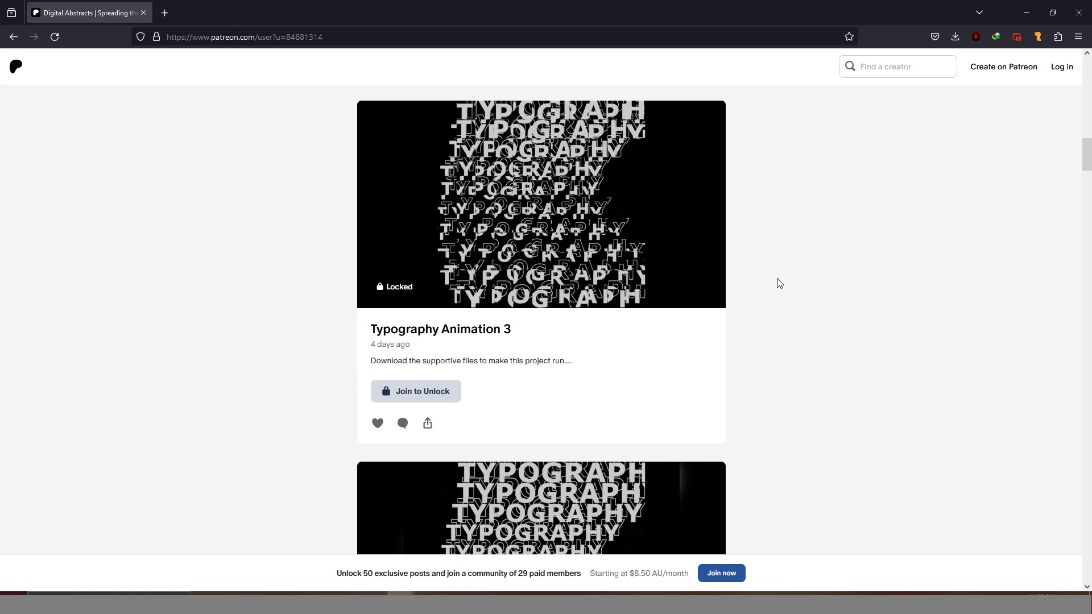
{"action": "scroll", "coordinate": [782, 278], "scroll_direction": "down", "scroll_amount": 18}
{"action": "scroll", "coordinate": [794, 273], "scroll_direction": "down", "scroll_amount": 6}
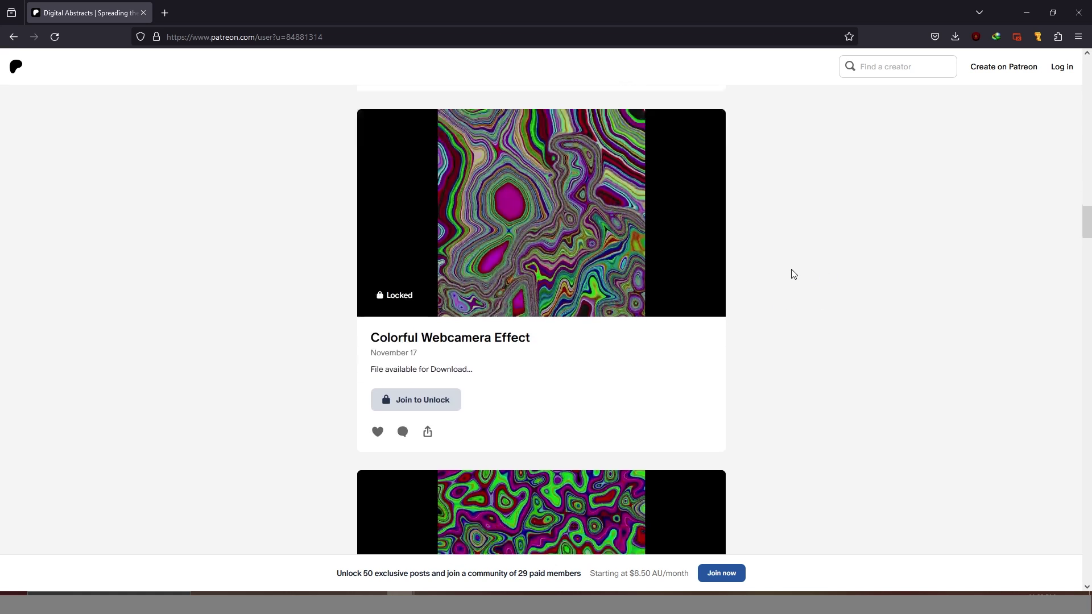
{"action": "scroll", "coordinate": [790, 273], "scroll_direction": "up", "scroll_amount": 12}
{"action": "scroll", "coordinate": [802, 270], "scroll_direction": "up", "scroll_amount": 20}
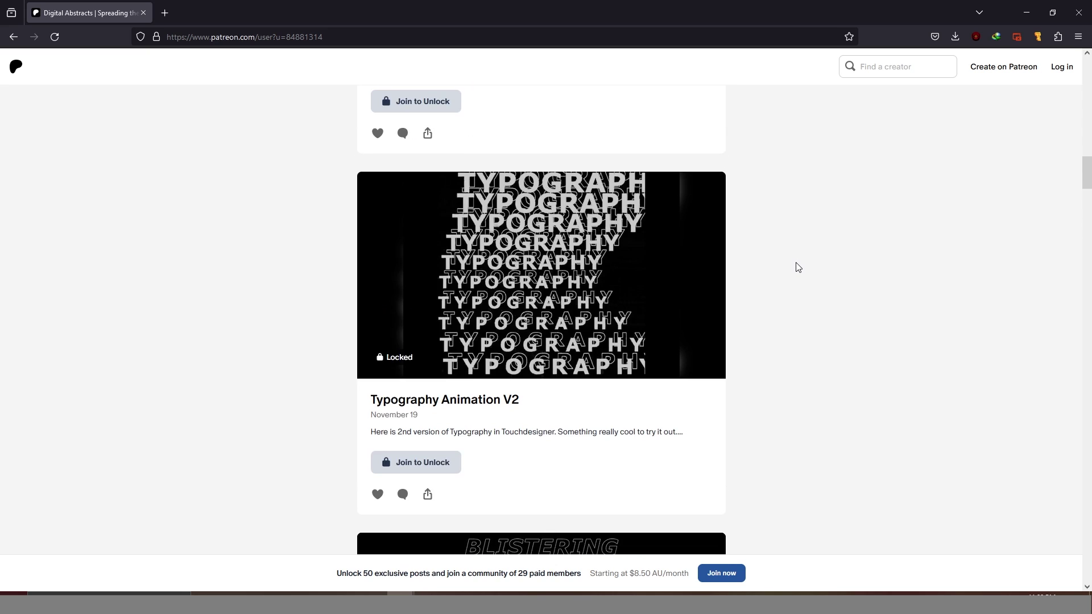
{"action": "scroll", "coordinate": [807, 262], "scroll_direction": "up", "scroll_amount": 4}
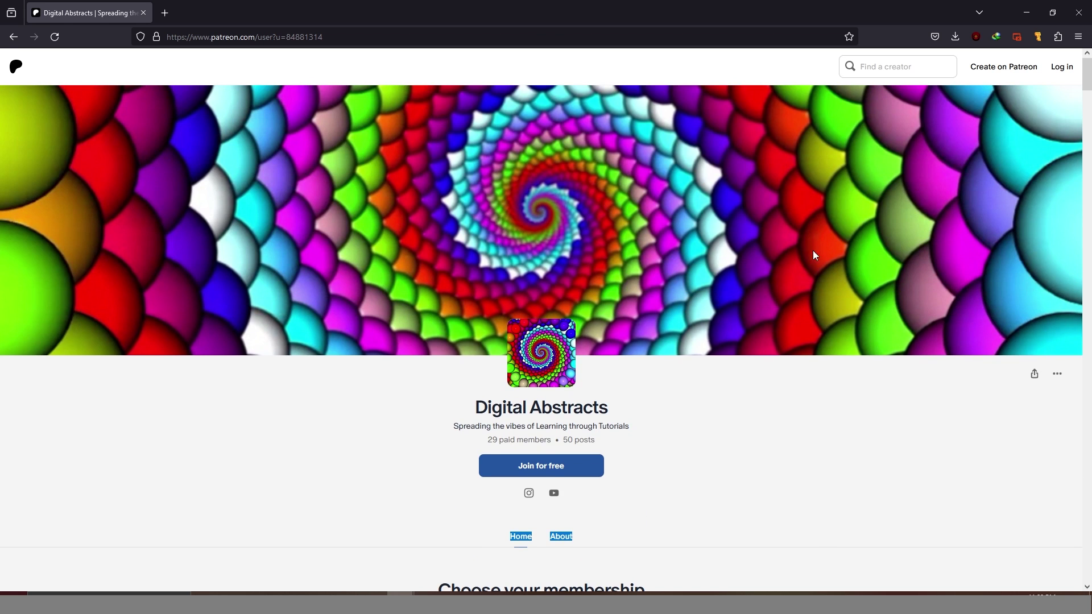
{"action": "scroll", "coordinate": [680, 333], "scroll_direction": "down", "scroll_amount": 3}
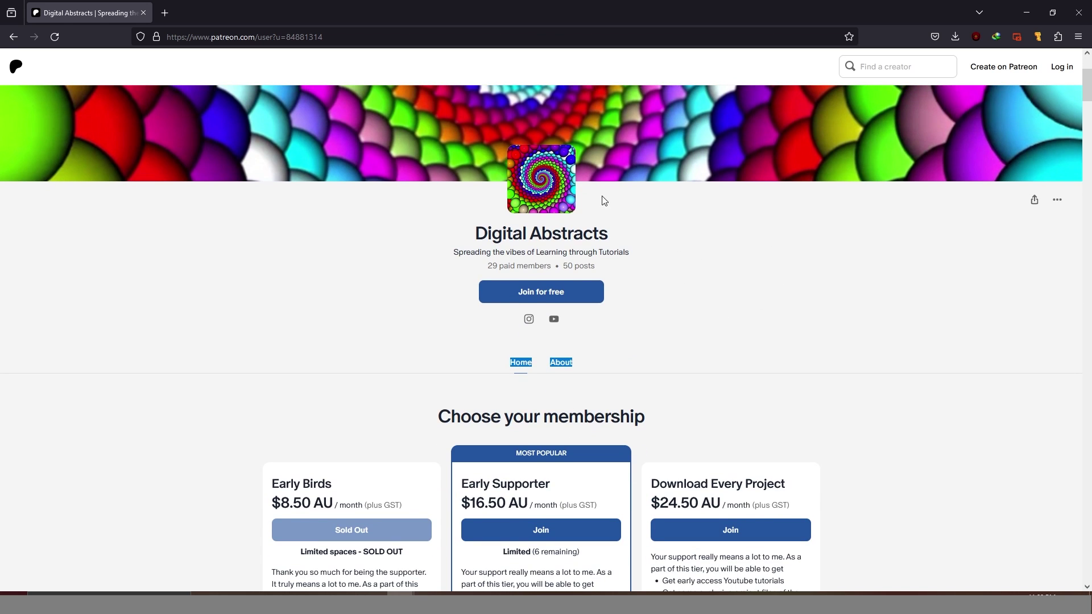
{"action": "scroll", "coordinate": [626, 290], "scroll_direction": "down", "scroll_amount": 8}
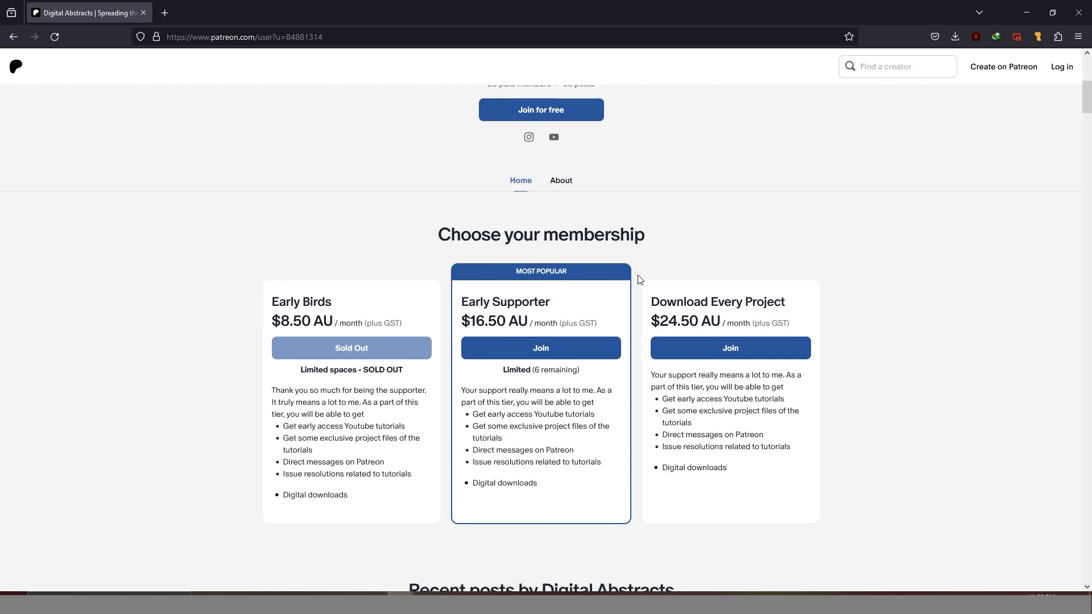
{"action": "scroll", "coordinate": [640, 277], "scroll_direction": "up", "scroll_amount": 10}
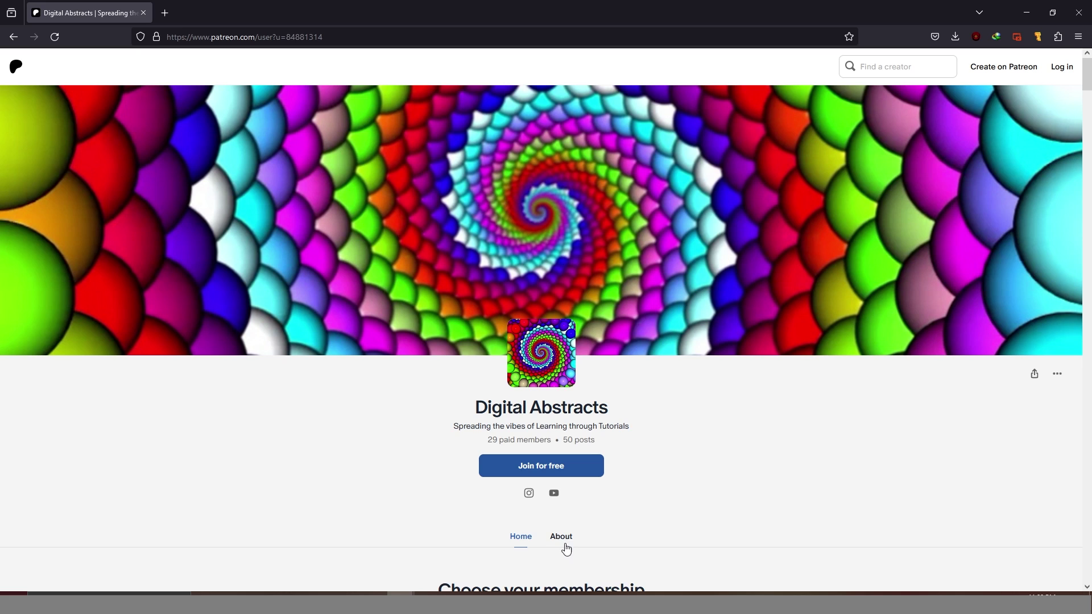
- View the creator's About page, then go back to the Home page
{"action": "left_click", "coordinate": [566, 546]}
{"action": "scroll", "coordinate": [809, 314], "scroll_direction": "down", "scroll_amount": 2}
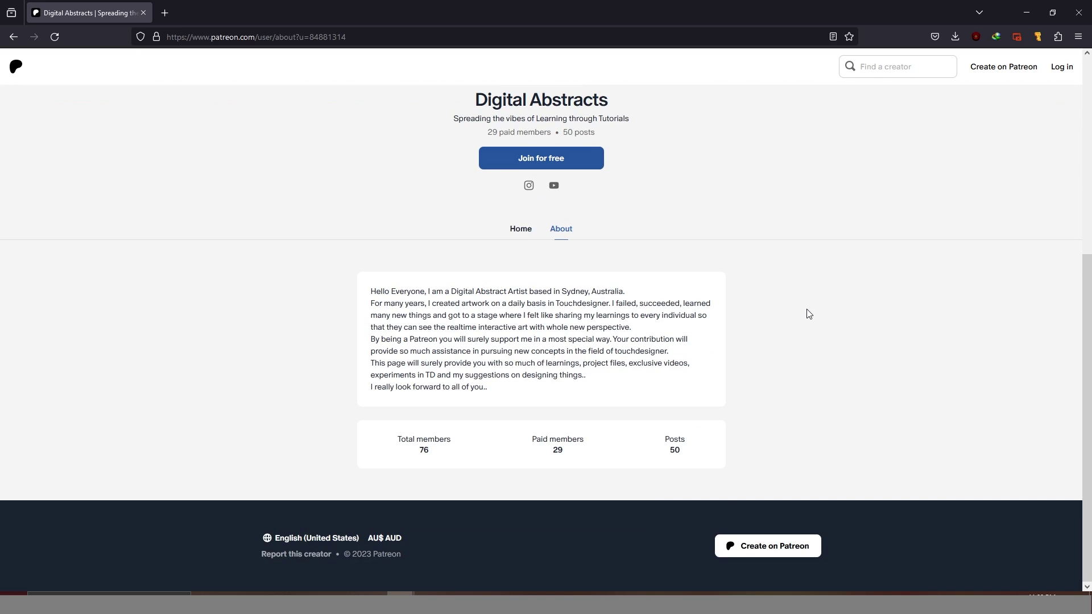
{"action": "left_click", "coordinate": [520, 228]}
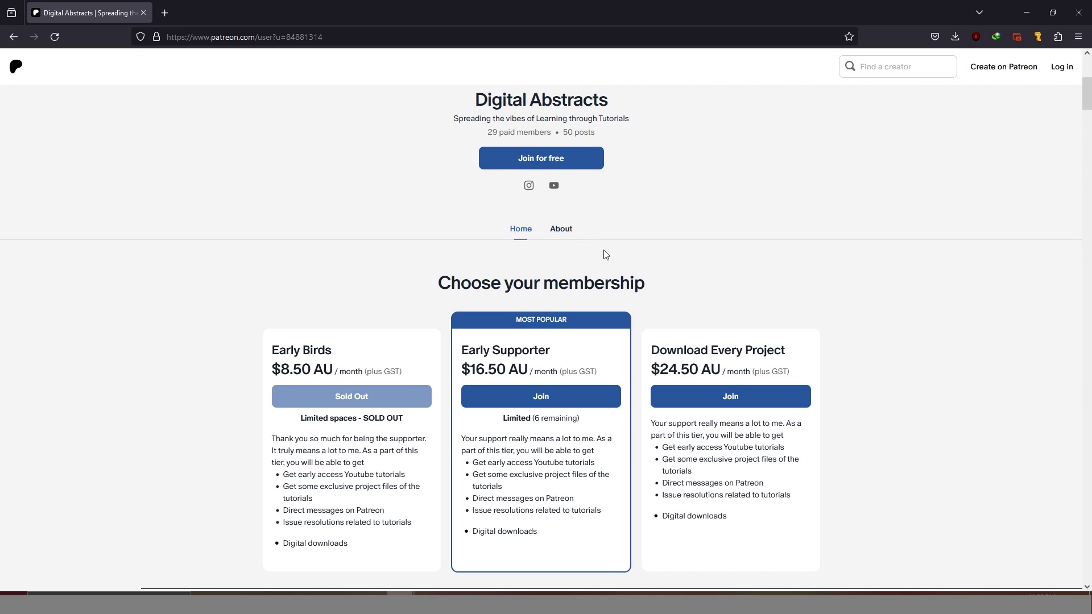
{"action": "scroll", "coordinate": [748, 293], "scroll_direction": "down", "scroll_amount": 6}
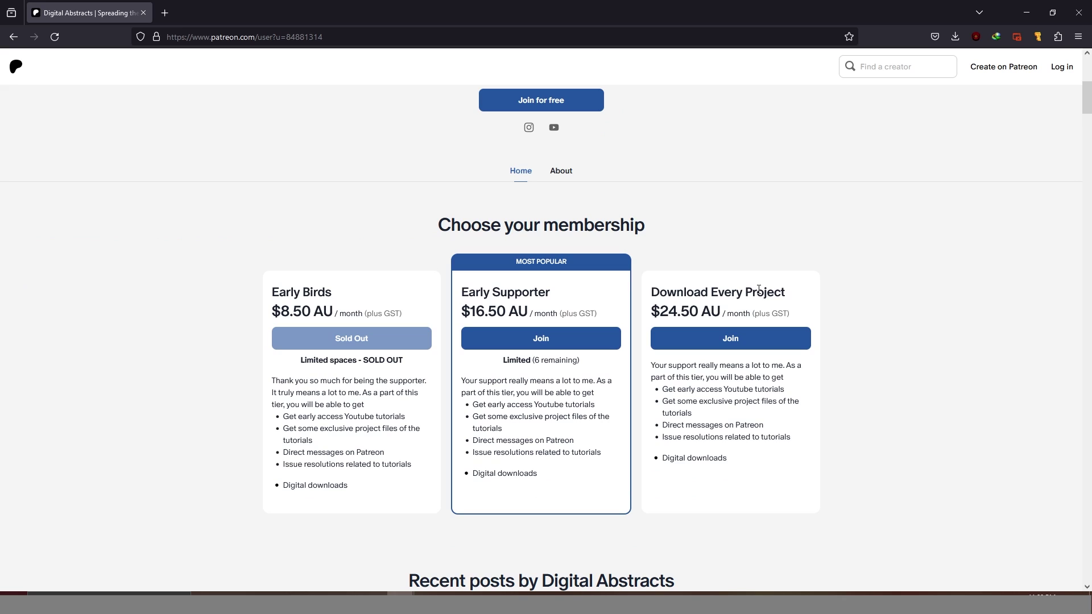
{"action": "scroll", "coordinate": [971, 307], "scroll_direction": "down", "scroll_amount": 6}
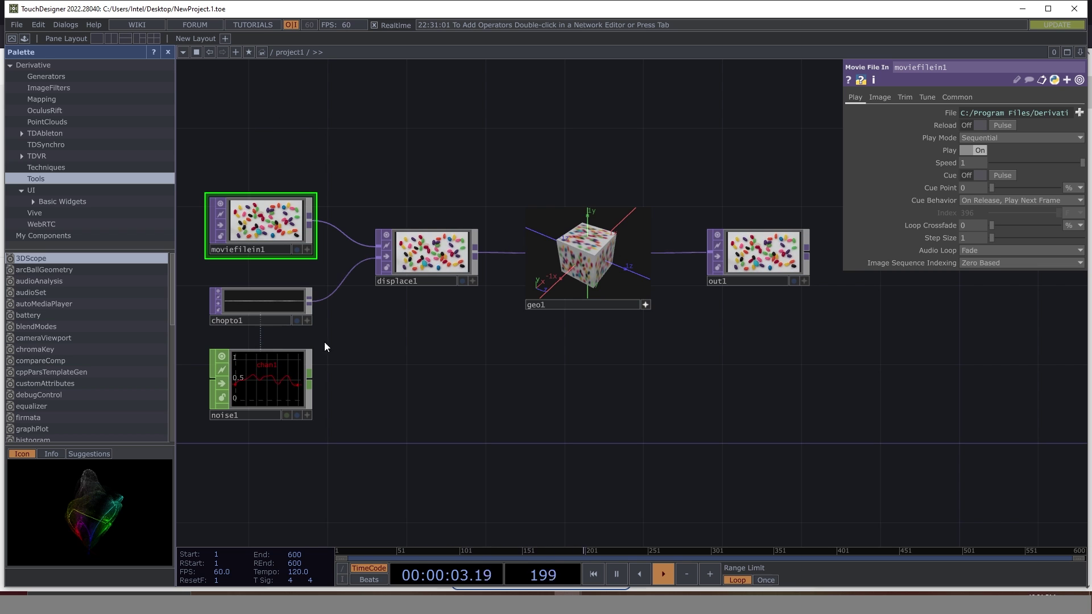
- Delete all six old operators, hide the Palette and maximize the TouchDesigner window
{"action": "left_click_drag", "start_coordinate": [266, 153], "coordinate": [820, 476]}
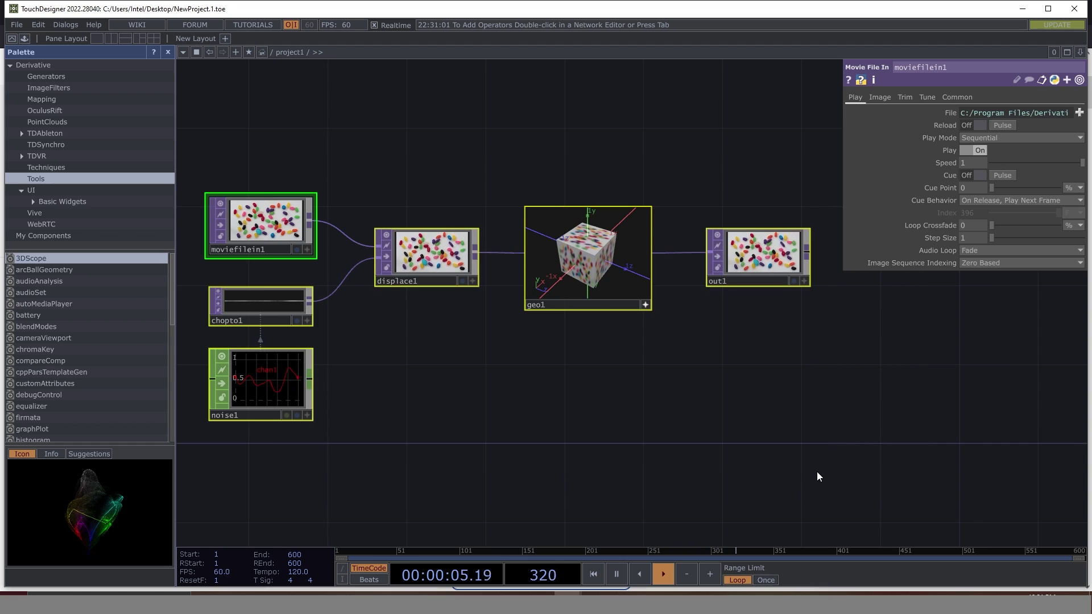
{"action": "key", "text": "Delete"}
{"action": "left_click", "coordinate": [169, 52]}
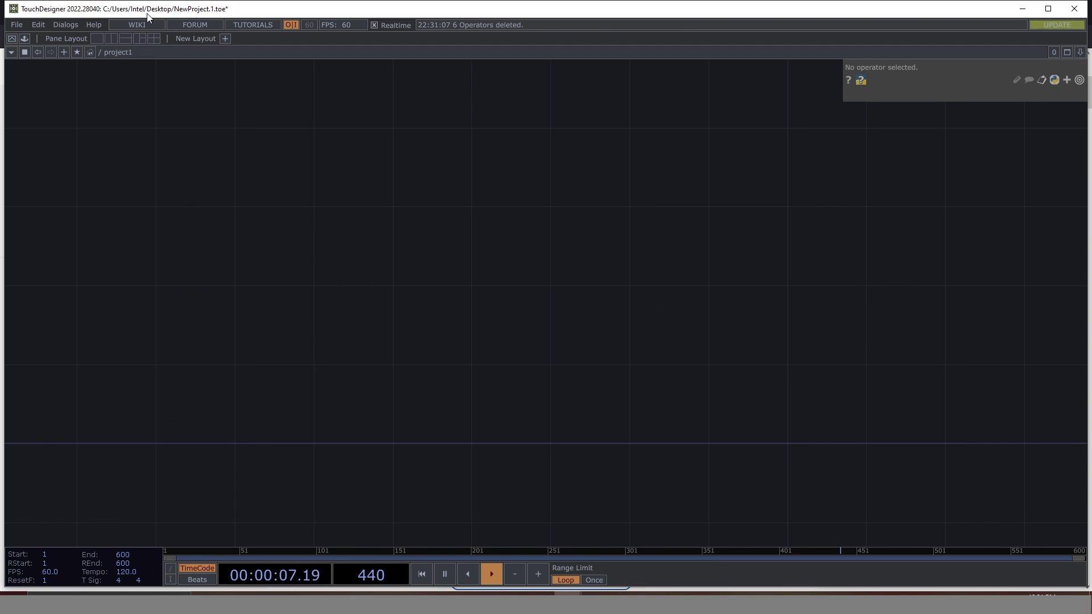
{"action": "double_click", "coordinate": [147, 10]}
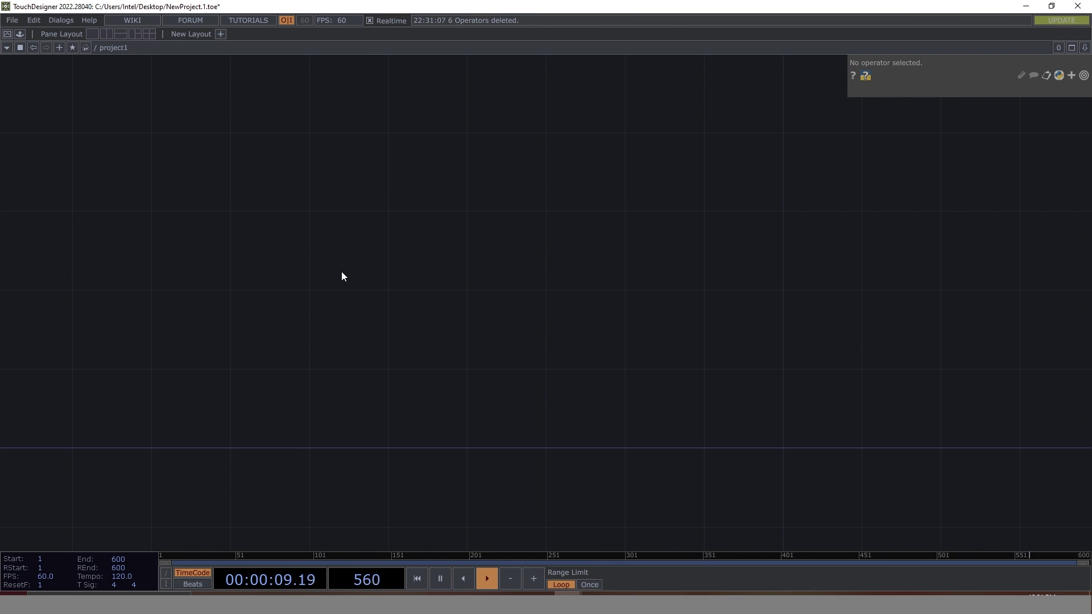
- Add a Video Device In webcam input with Signal Format 1280x720p 30.00Hz
{"action": "key", "text": "Tab"}
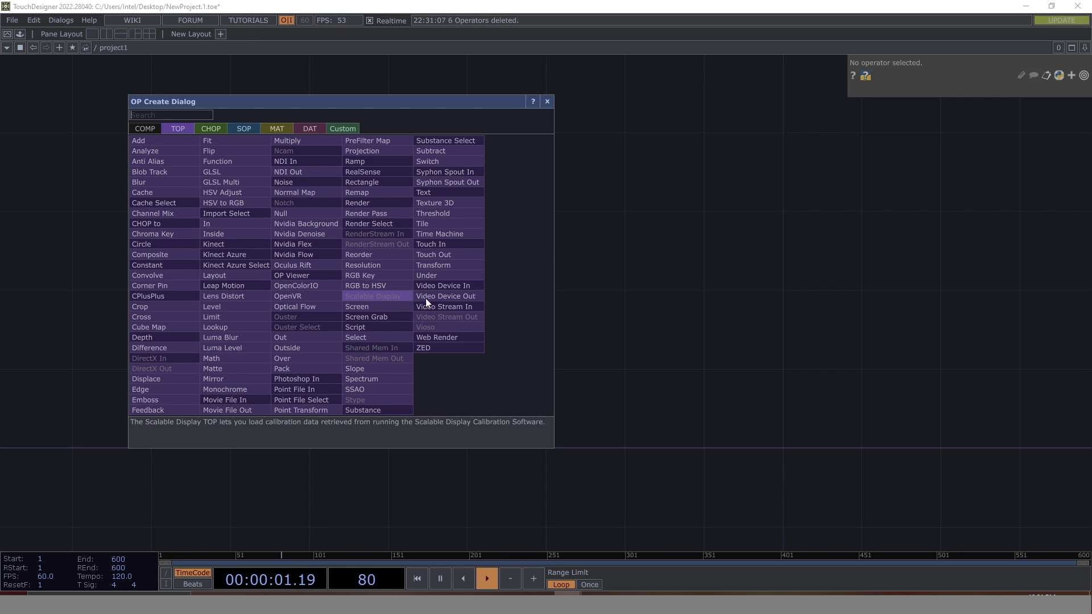
{"action": "left_click", "coordinate": [460, 285]}
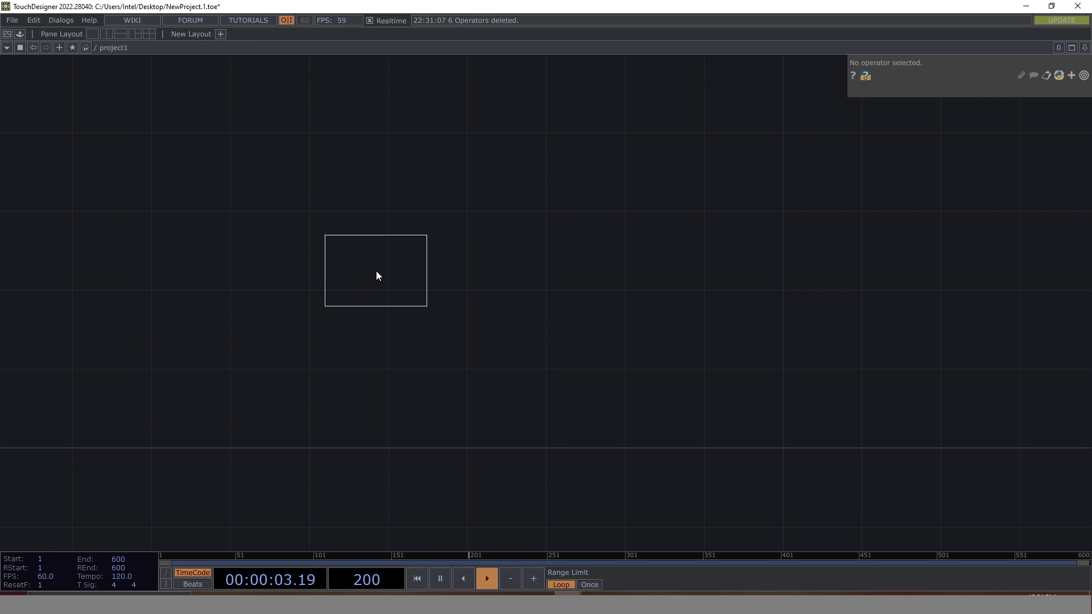
{"action": "left_click", "coordinate": [341, 307]}
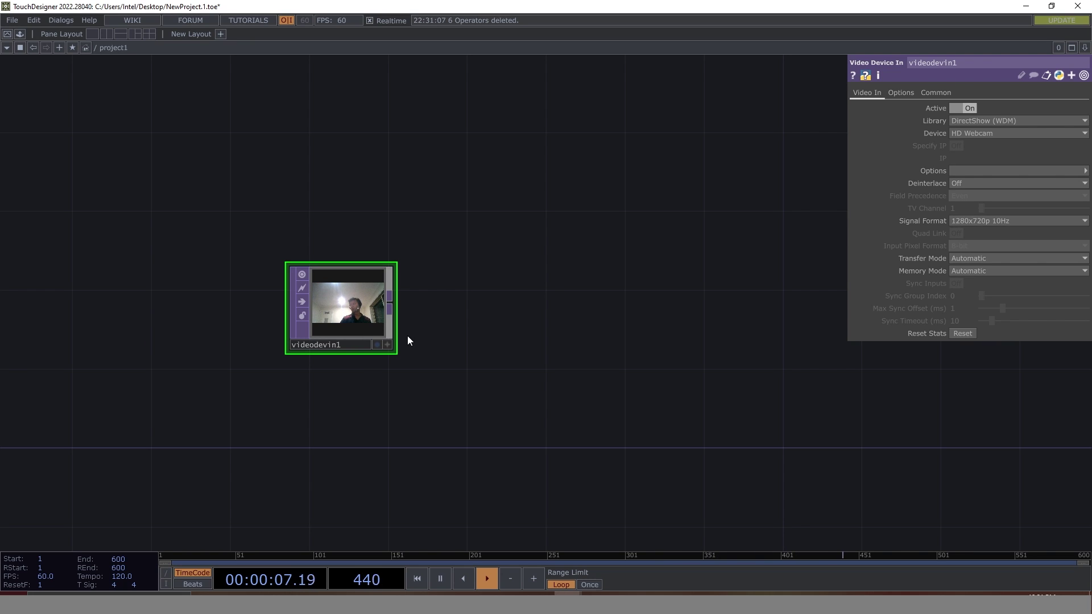
{"action": "left_click", "coordinate": [1010, 222]}
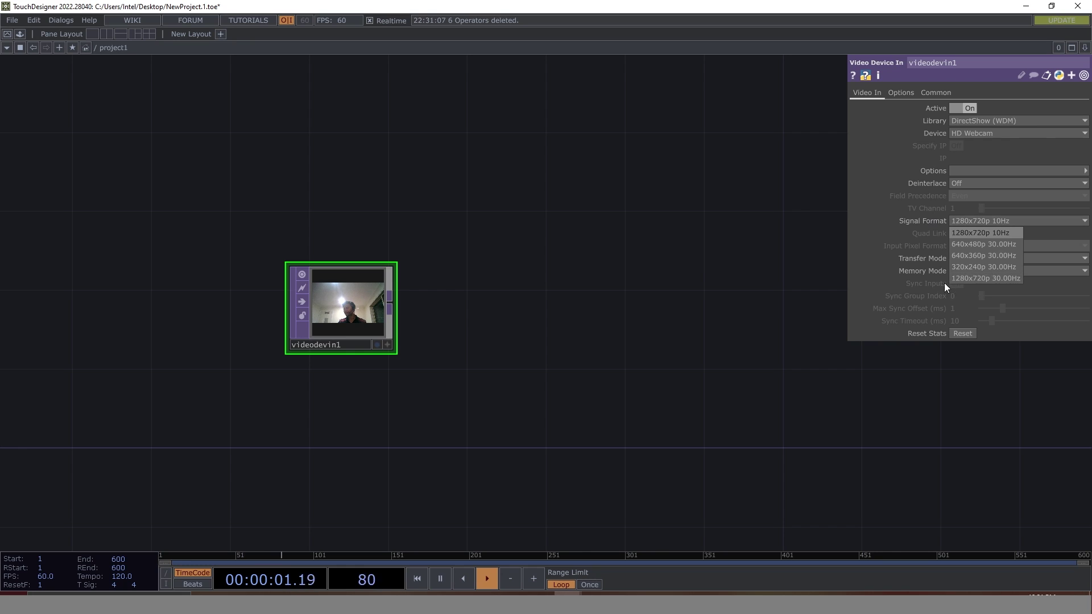
{"action": "left_click", "coordinate": [1013, 279]}
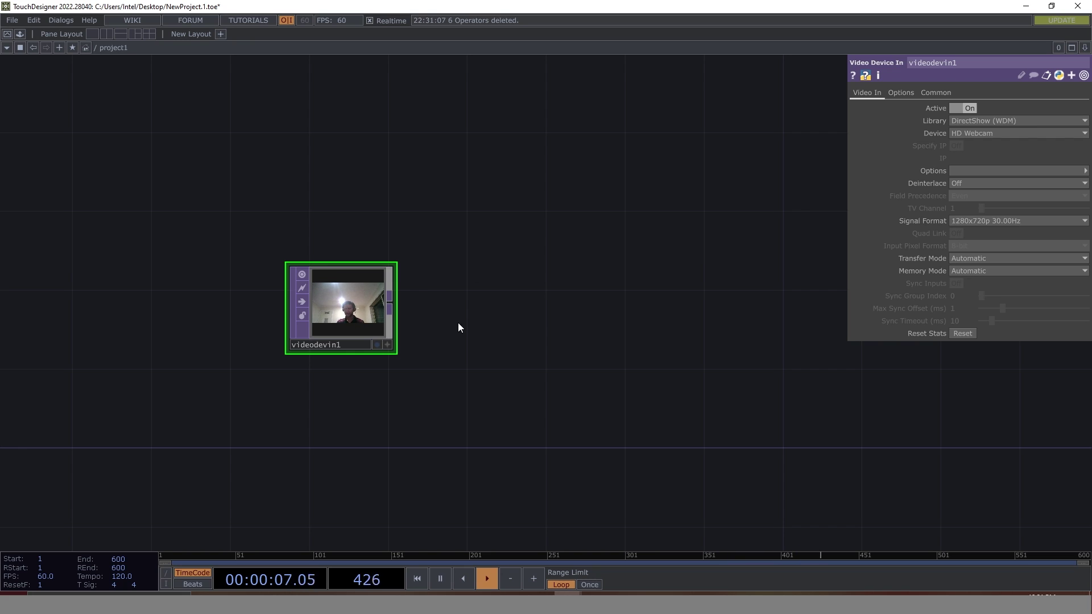
- Wire a Monochrome operator, mono1, after videodevin1 and nudge it slightly upward
{"action": "right_click", "coordinate": [391, 299]}
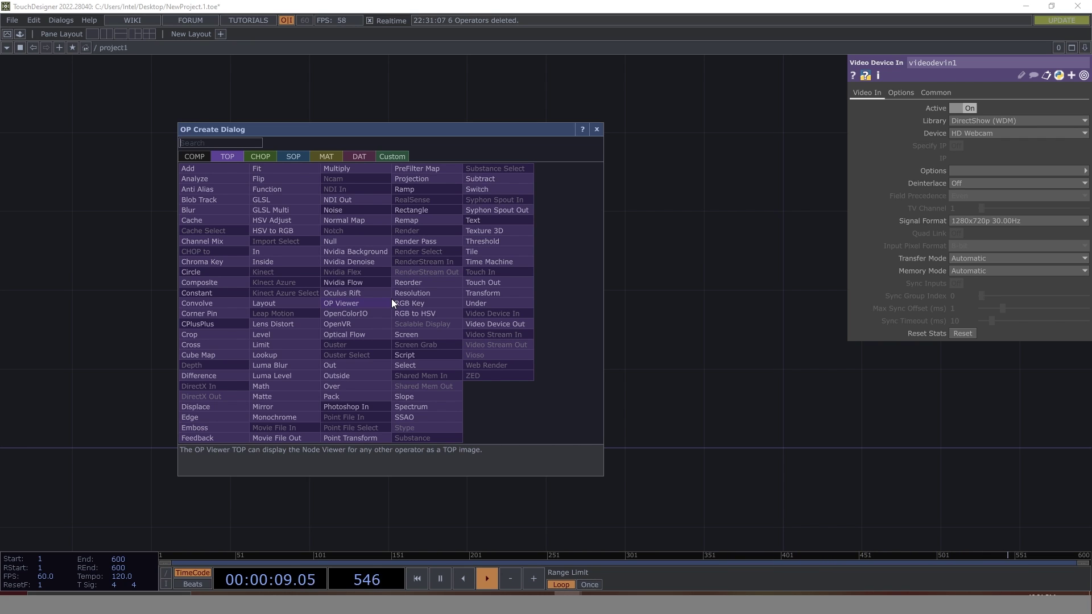
{"action": "type", "text": "mon"}
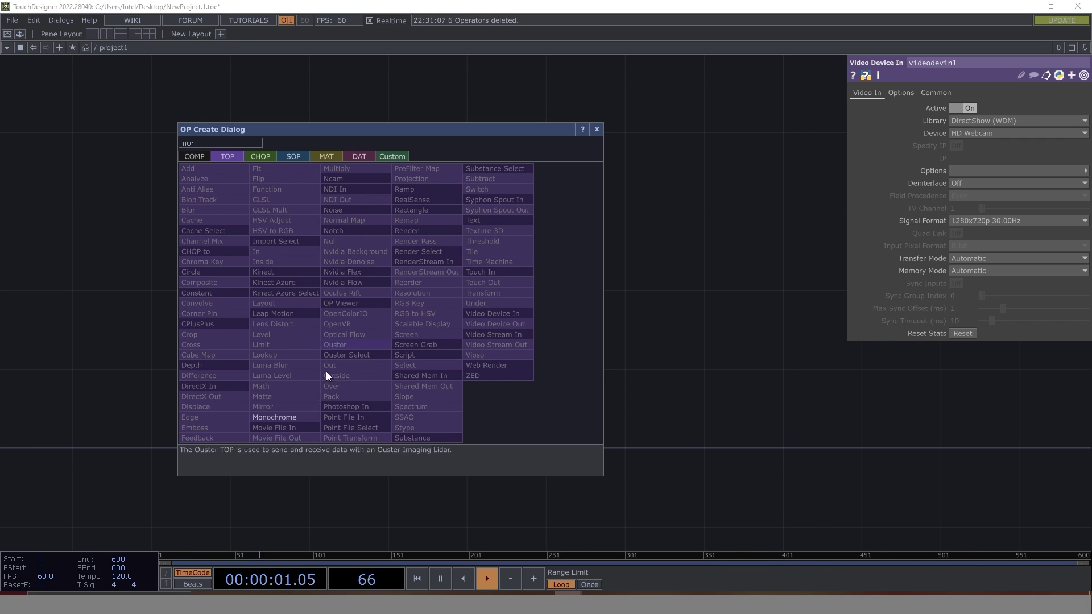
{"action": "left_click", "coordinate": [272, 419]}
{"action": "left_click", "coordinate": [503, 305]}
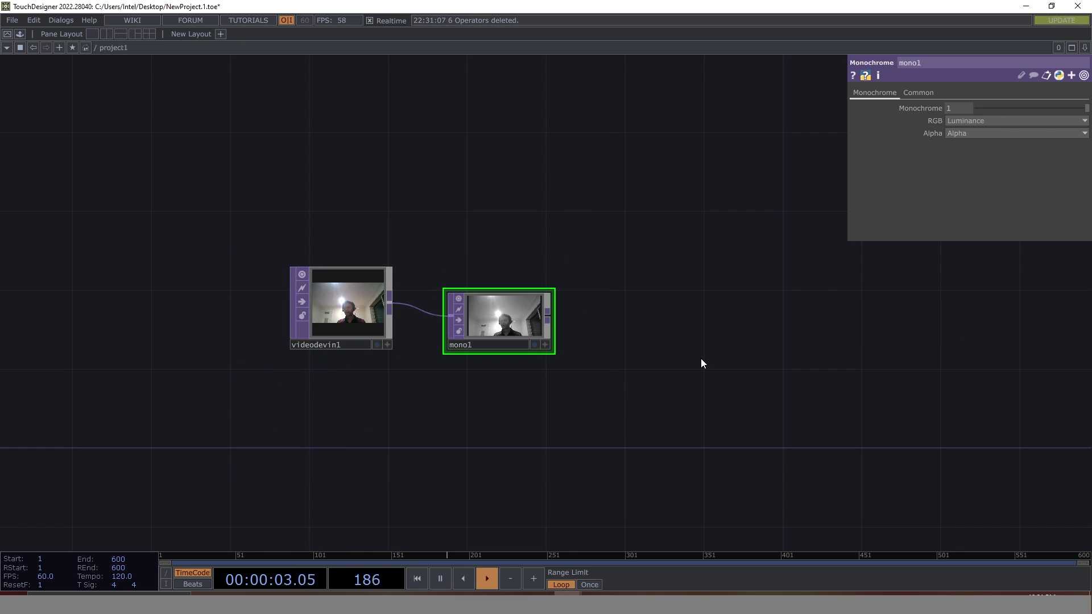
{"action": "left_click_drag", "start_coordinate": [508, 329], "coordinate": [508, 308]}
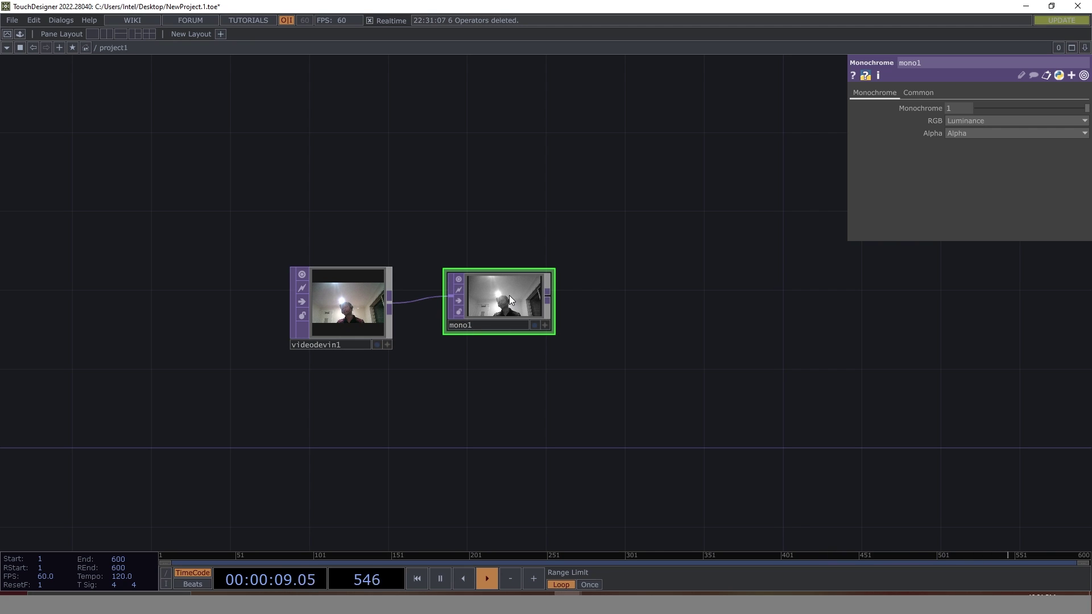
{"action": "right_click", "coordinate": [551, 292]}
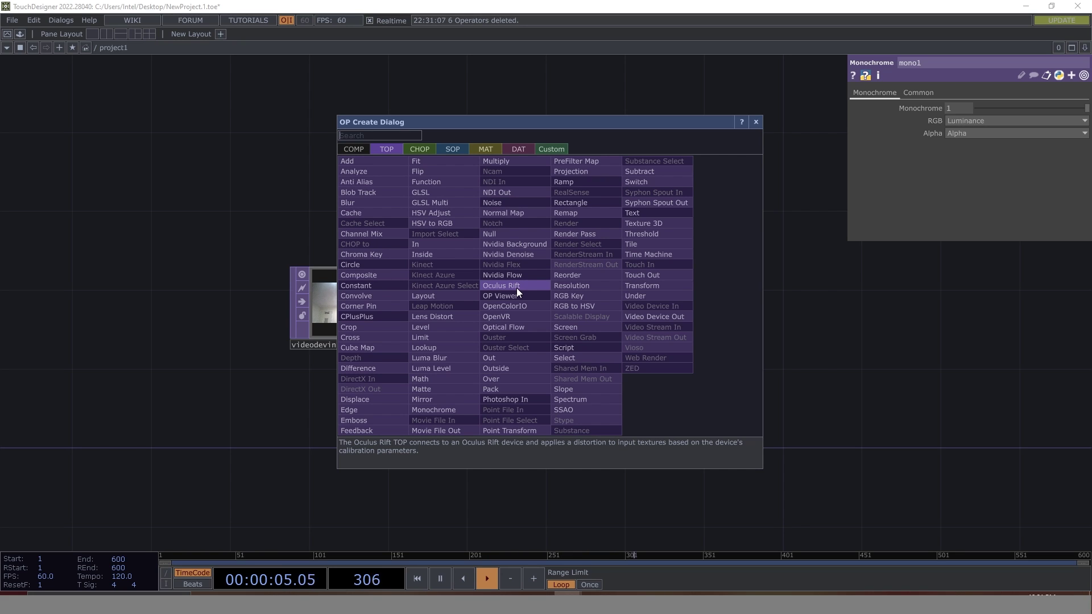
- Add a Fit operator, fit1, after mono1 with a 1024 x 1024 output resolution
{"action": "type", "text": "fit"}
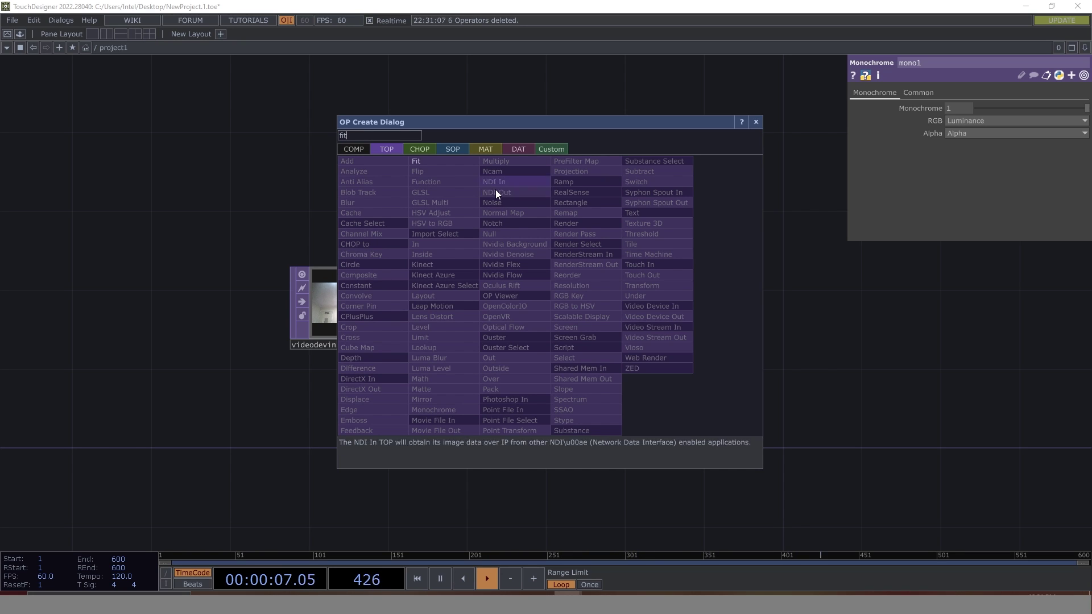
{"action": "left_click", "coordinate": [462, 161]}
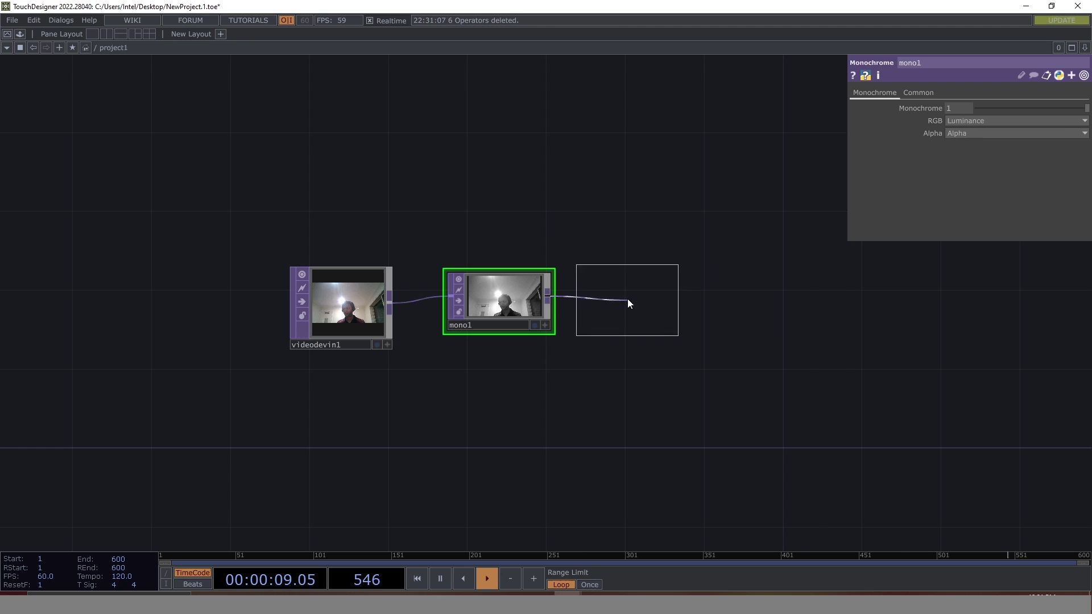
{"action": "left_click", "coordinate": [629, 300]}
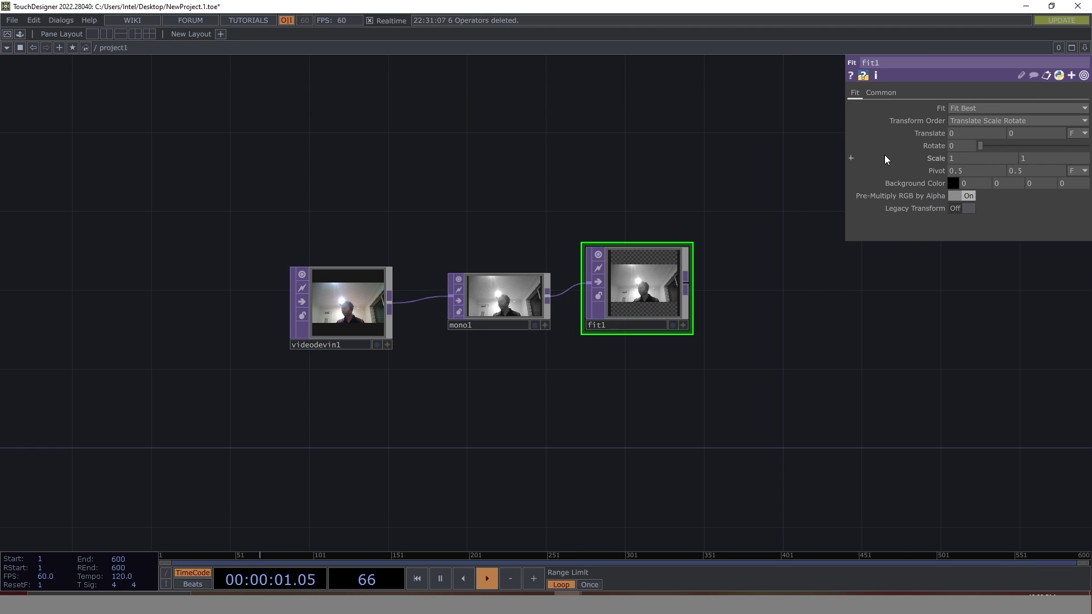
{"action": "left_click", "coordinate": [881, 92]}
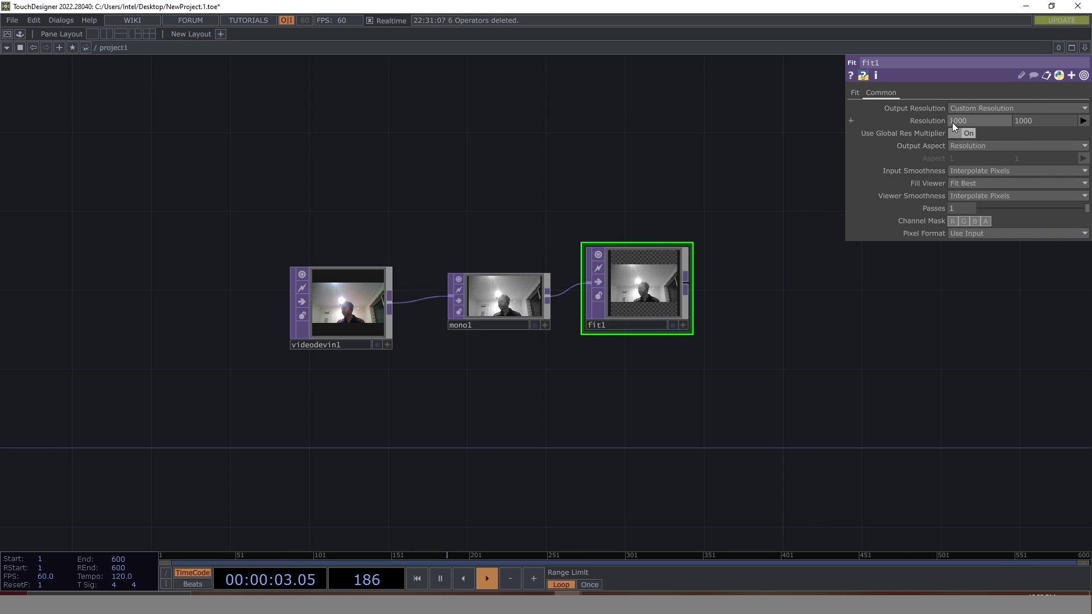
{"action": "left_click", "coordinate": [1084, 122]}
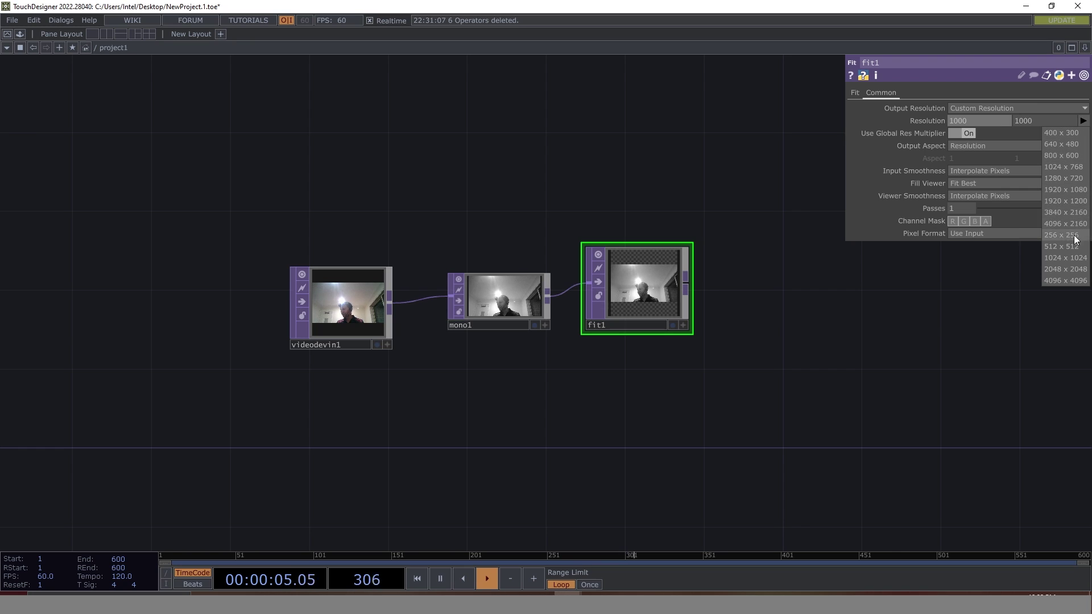
{"action": "left_click", "coordinate": [1065, 258]}
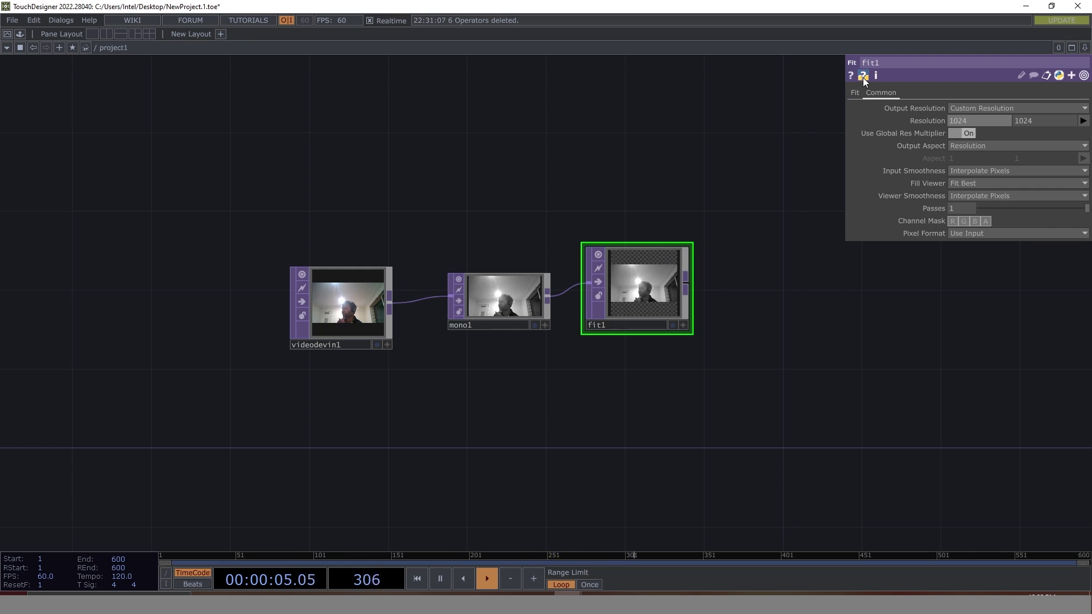
- Set fit1's Fit mode to Fit Outside so the image fills the frame
{"action": "left_click", "coordinate": [855, 93]}
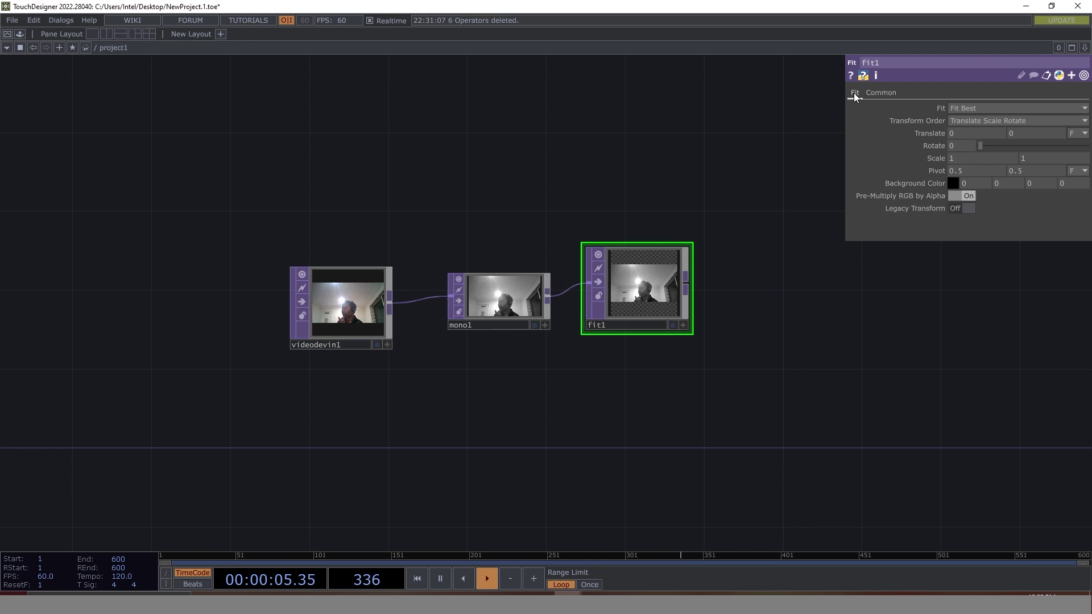
{"action": "left_click", "coordinate": [983, 107]}
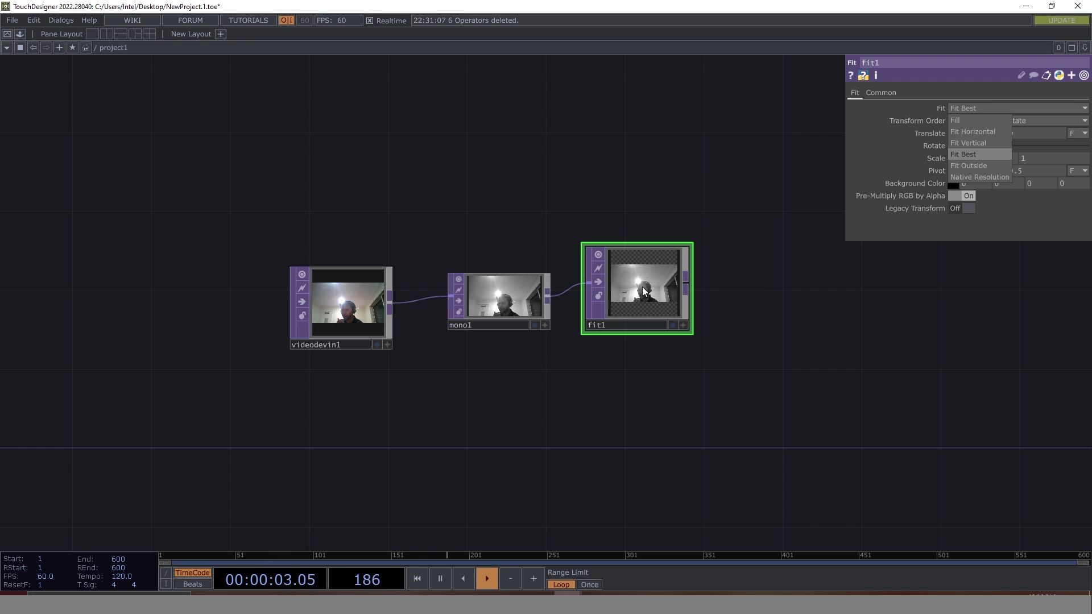
{"action": "left_click", "coordinate": [982, 166]}
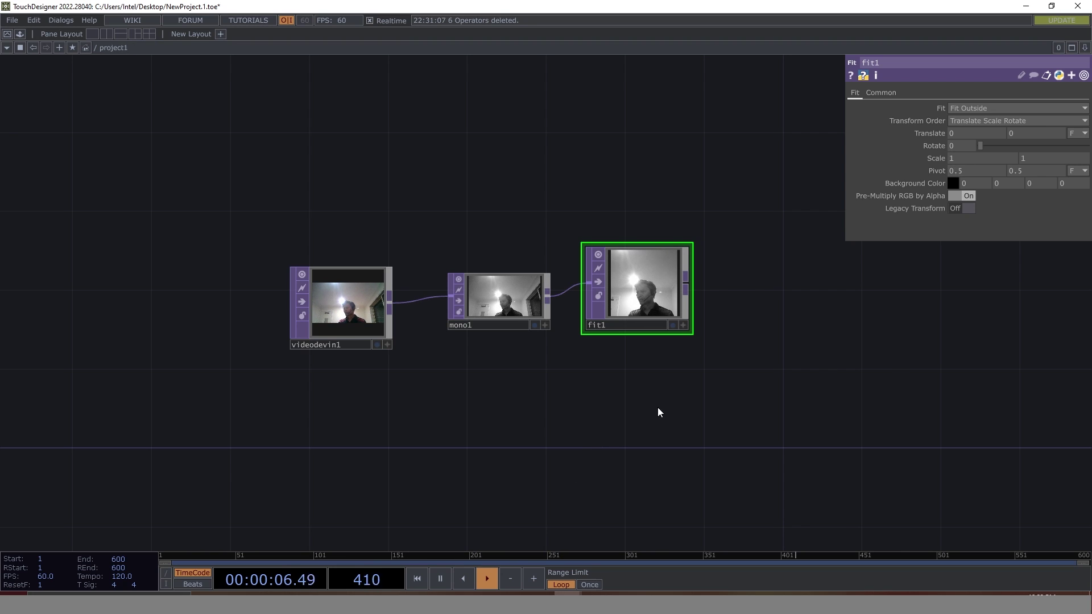
{"action": "left_click_drag", "start_coordinate": [659, 415], "coordinate": [561, 413]}
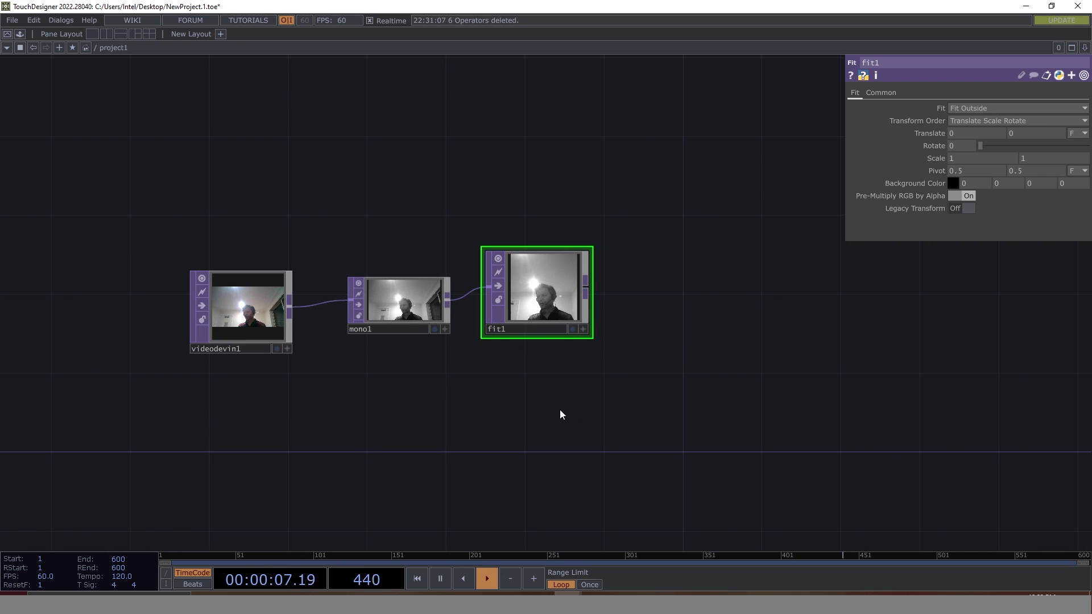
- Add blur1 after fit1 with Filter Size 24 and Pre-Shrink 3, aligned with fit1
{"action": "left_click", "coordinate": [586, 280]}
{"action": "type", "text": "blur"}
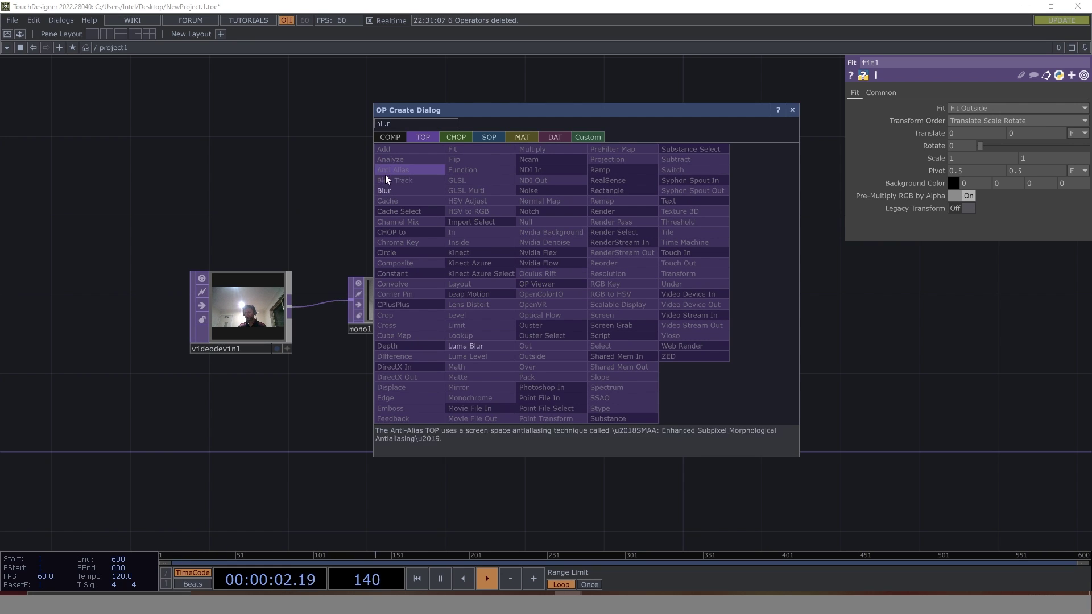
{"action": "left_click", "coordinate": [387, 190]}
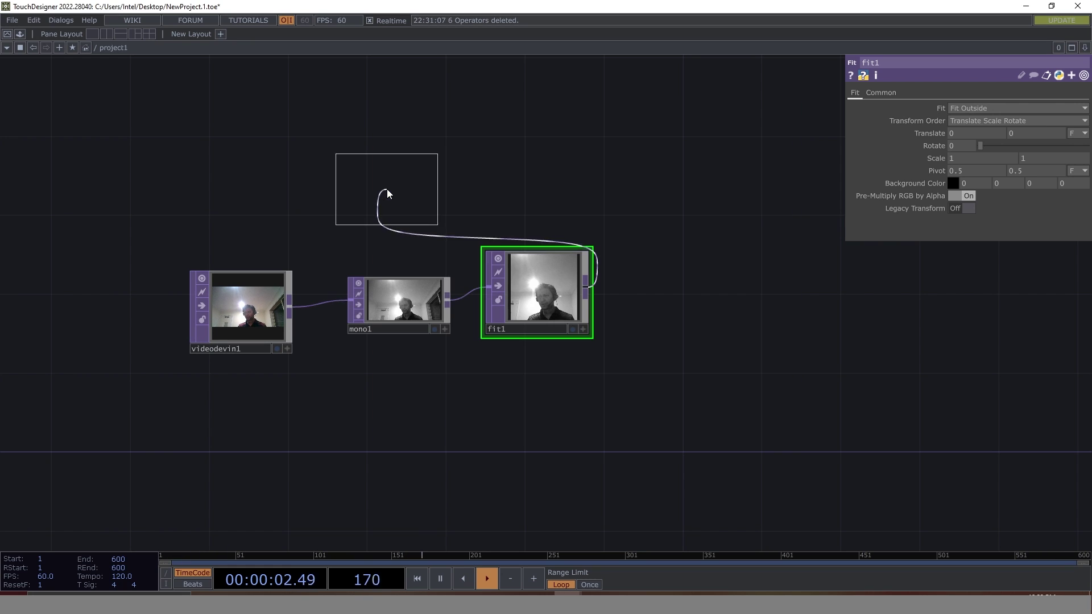
{"action": "left_click", "coordinate": [675, 275]}
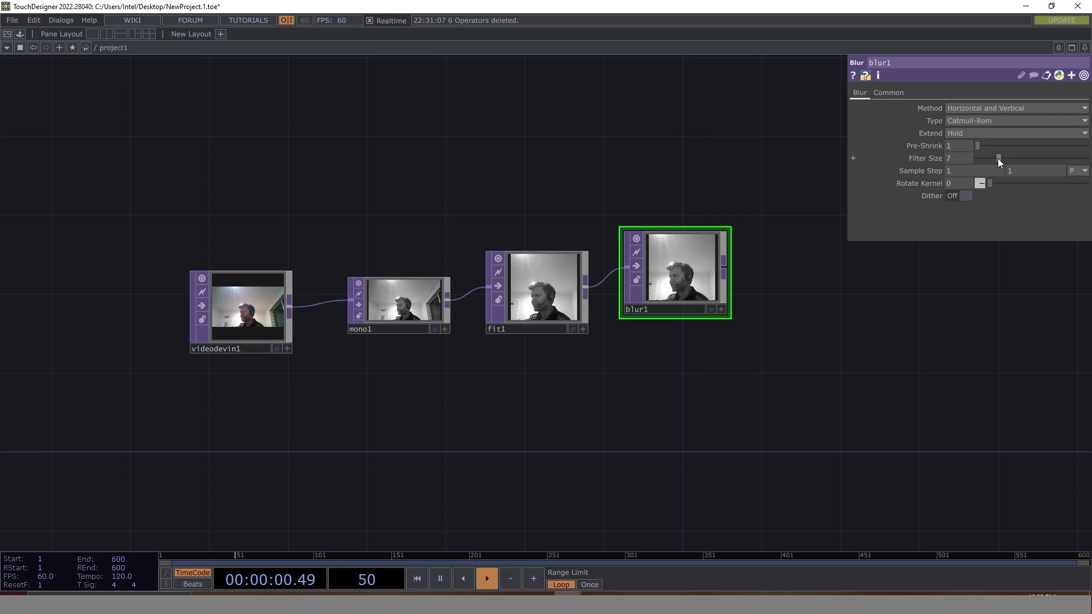
{"action": "left_click_drag", "start_coordinate": [1000, 162], "coordinate": [1060, 149]}
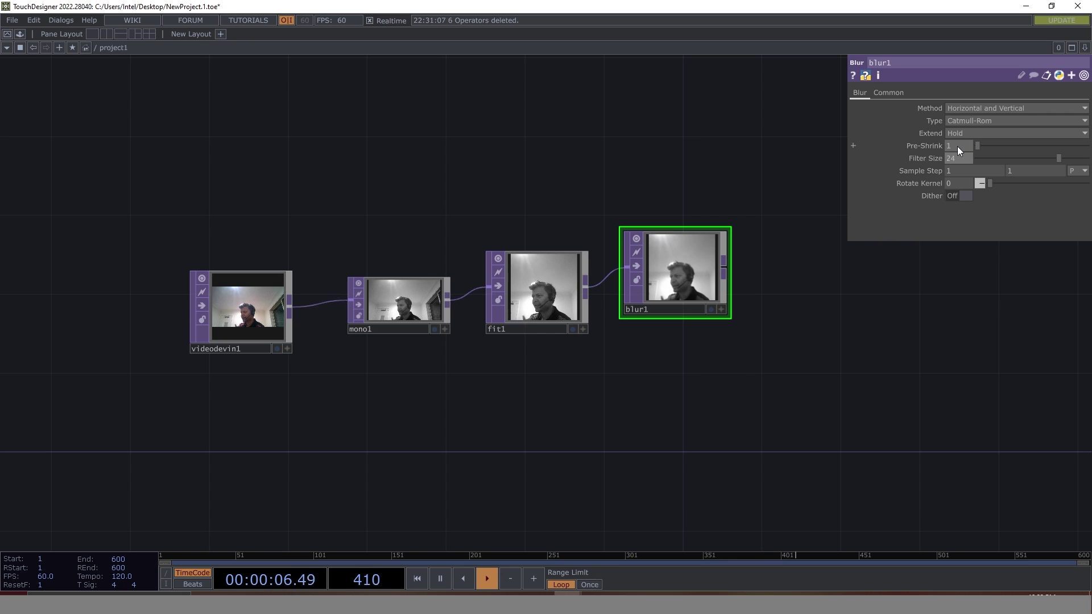
{"action": "left_click_drag", "start_coordinate": [979, 144], "coordinate": [1005, 144]}
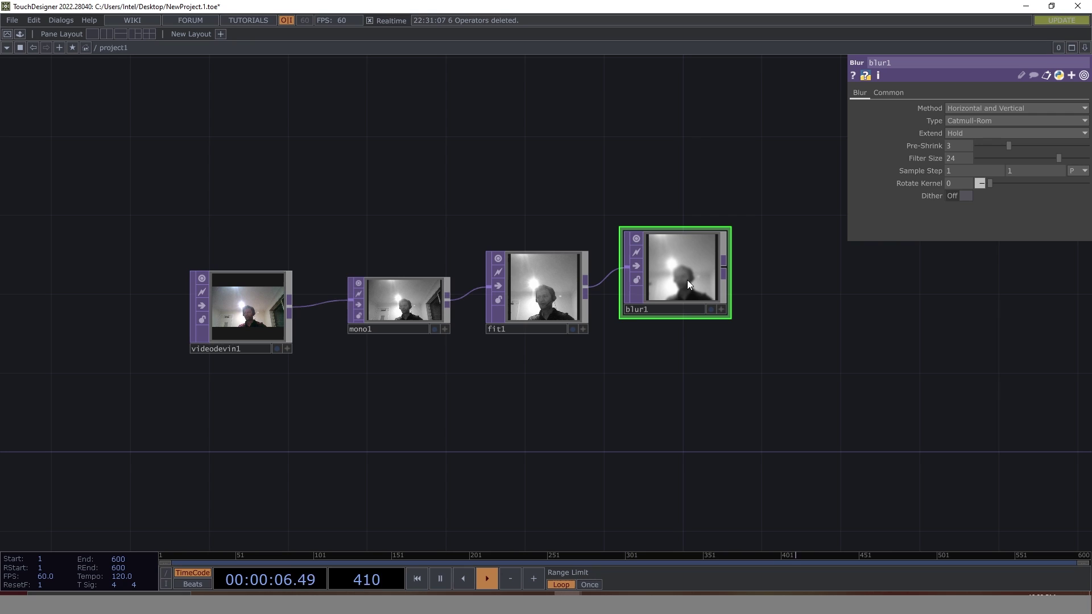
{"action": "left_click_drag", "start_coordinate": [700, 281], "coordinate": [700, 301]}
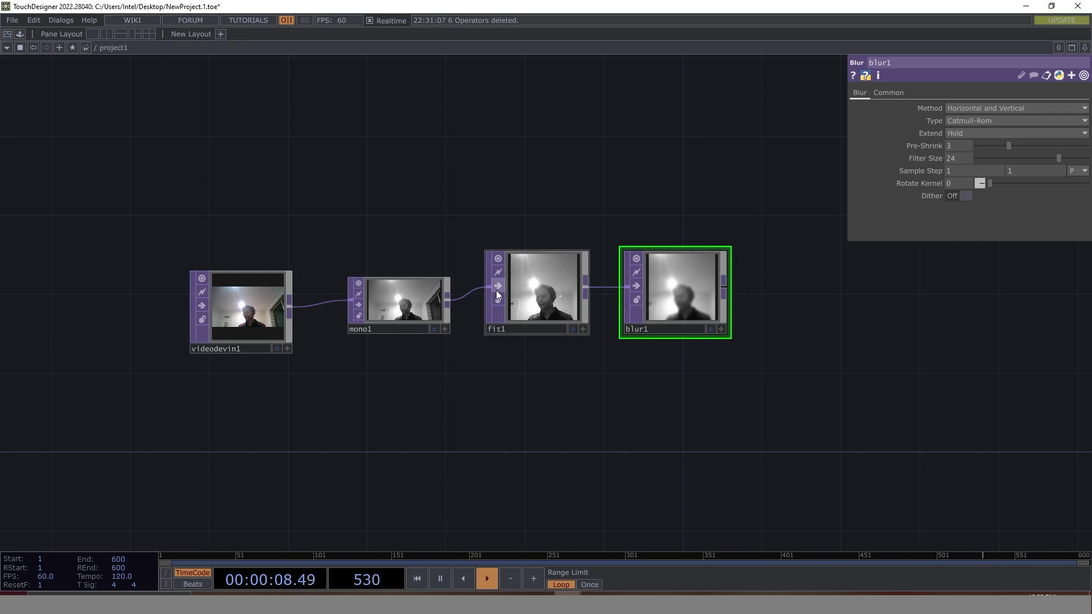
- Add a Noise operator, noise1, to the right of blur1, wired from blur1's output
{"action": "right_click", "coordinate": [723, 286]}
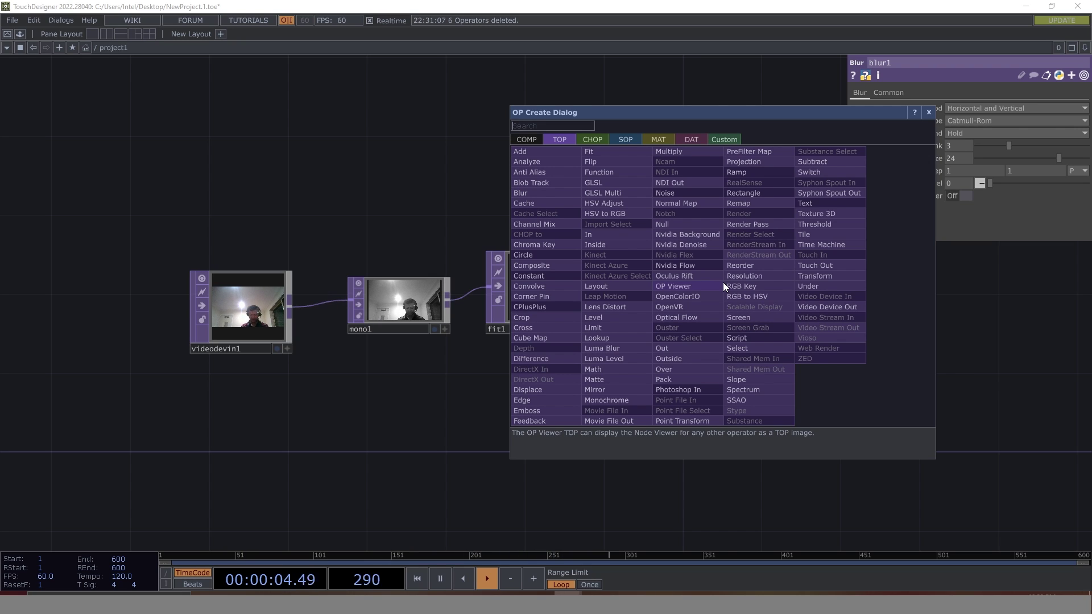
{"action": "type", "text": "no"}
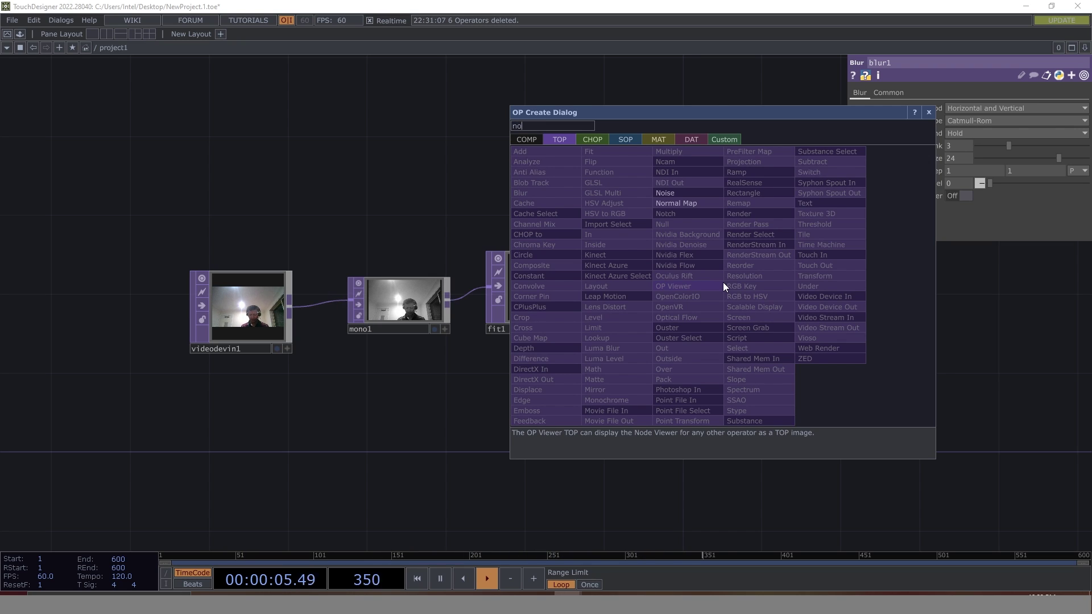
{"action": "left_click", "coordinate": [692, 191]}
{"action": "left_click", "coordinate": [845, 292]}
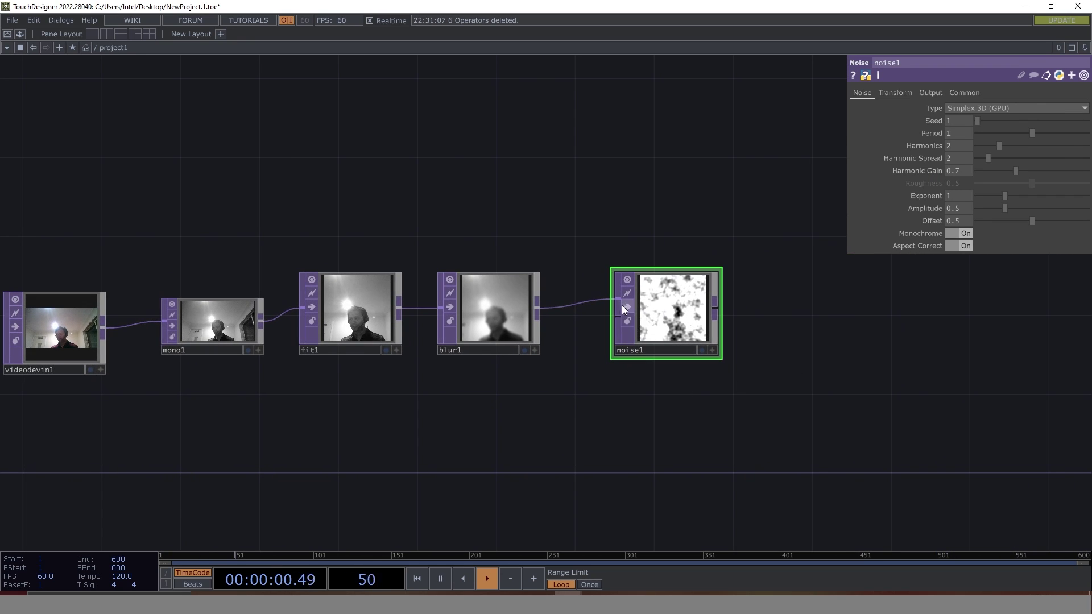
{"action": "scroll", "coordinate": [622, 305], "scroll_direction": "up", "scroll_amount": 4}
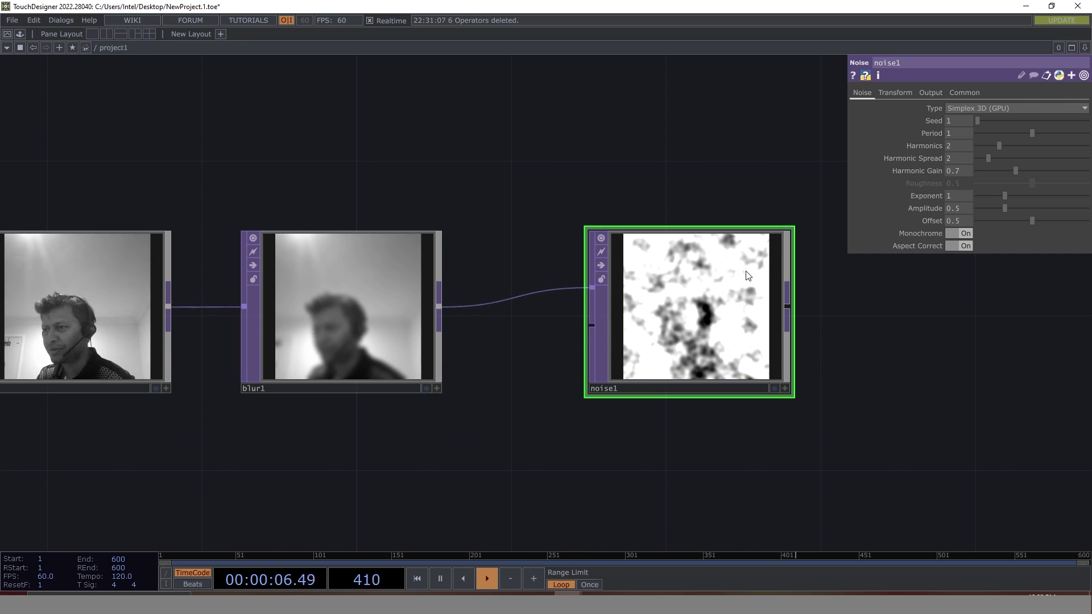
{"action": "left_click_drag", "start_coordinate": [568, 473], "coordinate": [364, 420]}
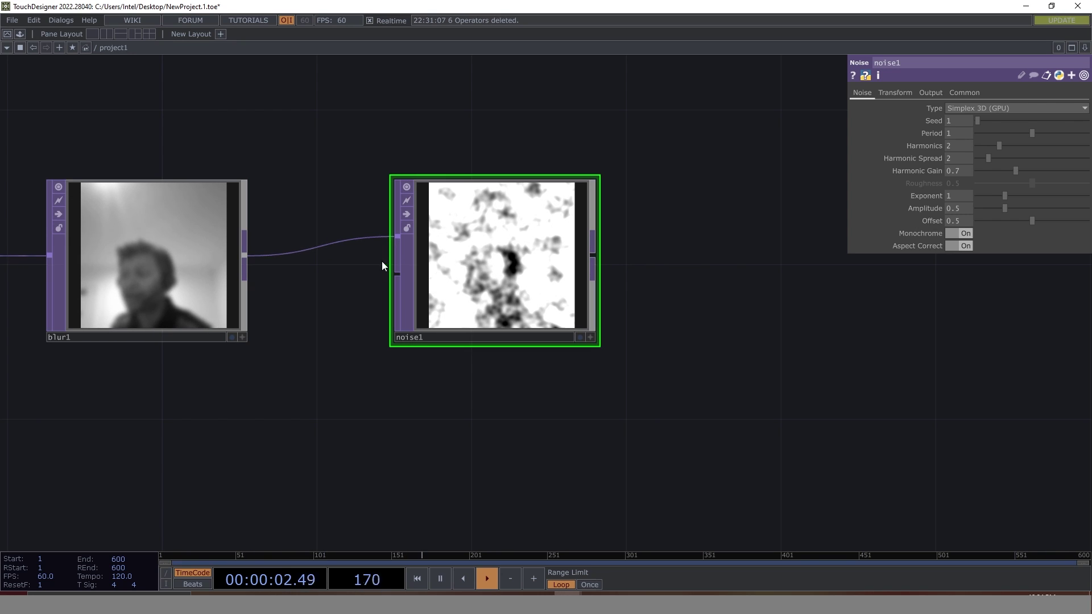
- Rewire blur1 into noise1's second input and show noise1 as the network background
{"action": "right_click", "coordinate": [358, 241]}
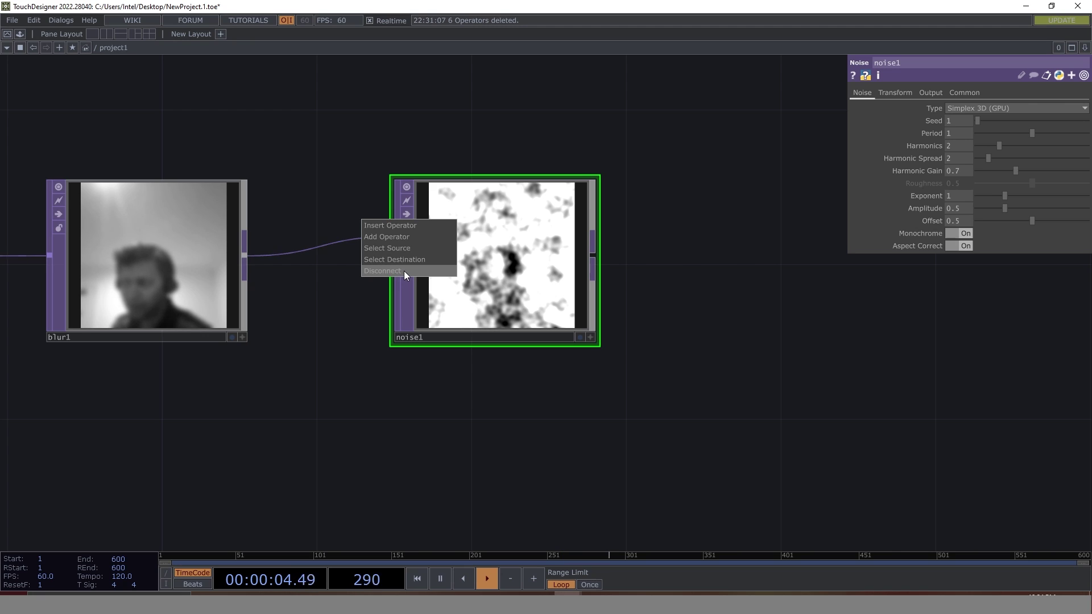
{"action": "left_click", "coordinate": [403, 271]}
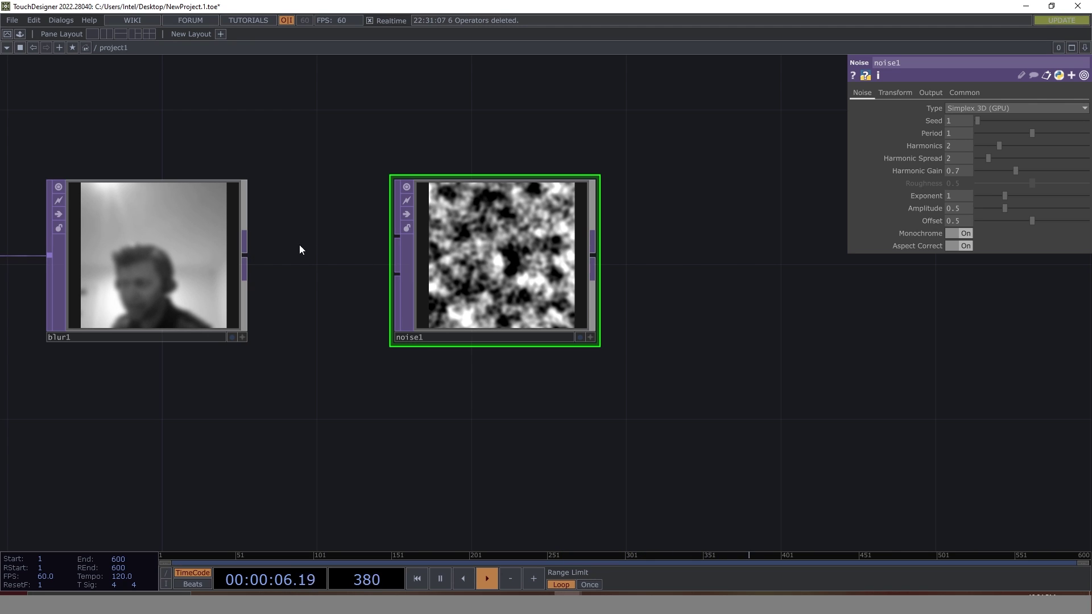
{"action": "left_click", "coordinate": [247, 257]}
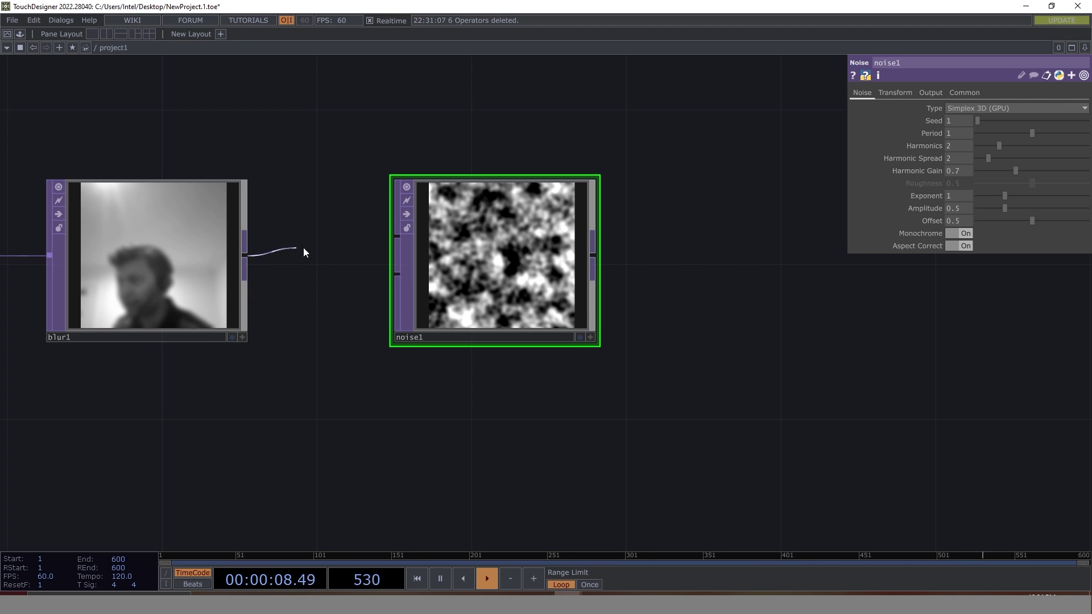
{"action": "left_click", "coordinate": [397, 275]}
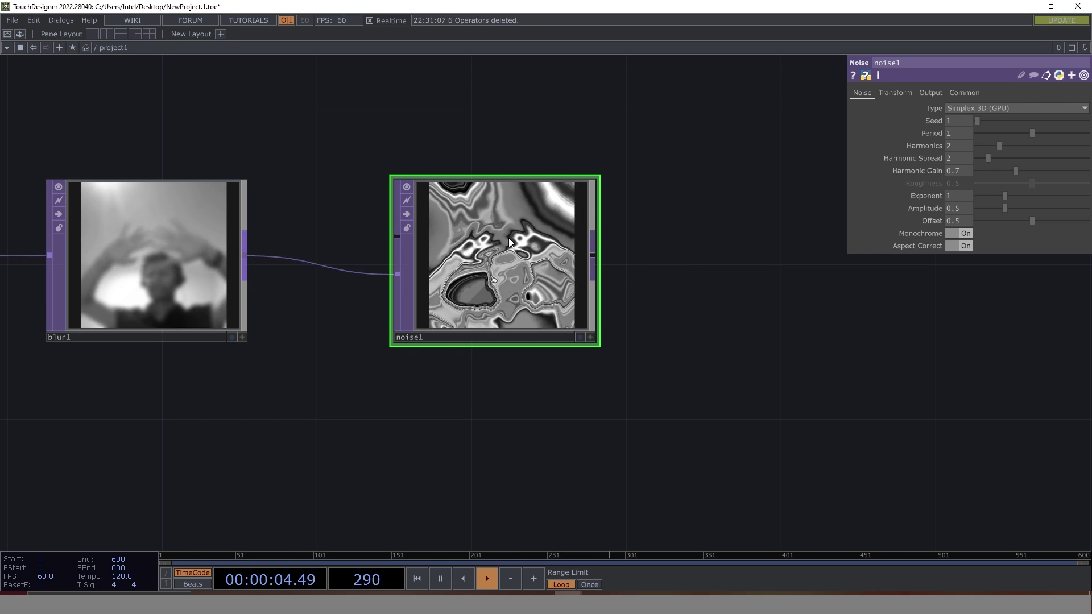
{"action": "left_click", "coordinate": [581, 336]}
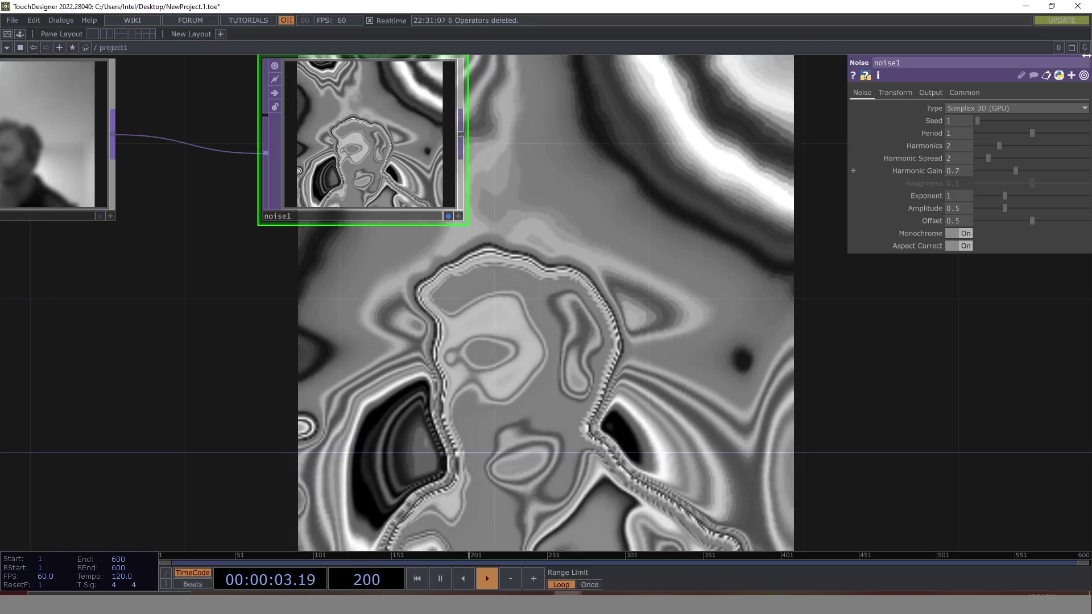
- Set noise1's resolution to 1024x1024 and its pixel format to 32-bit float (RGBA)
{"action": "left_click", "coordinate": [972, 92]}
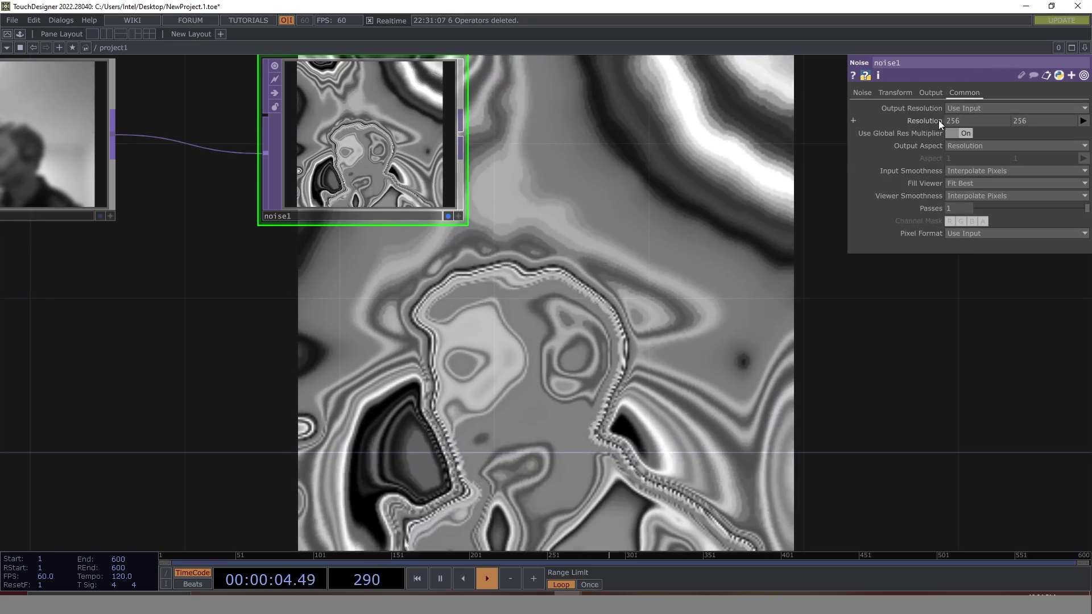
{"action": "left_click", "coordinate": [1084, 120]}
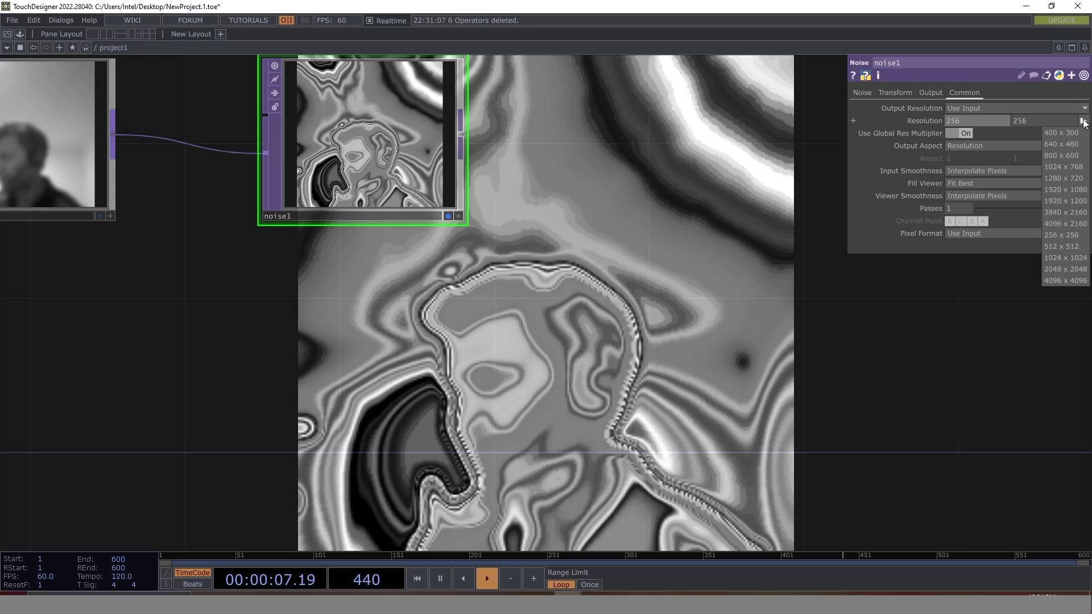
{"action": "left_click", "coordinate": [1065, 258]}
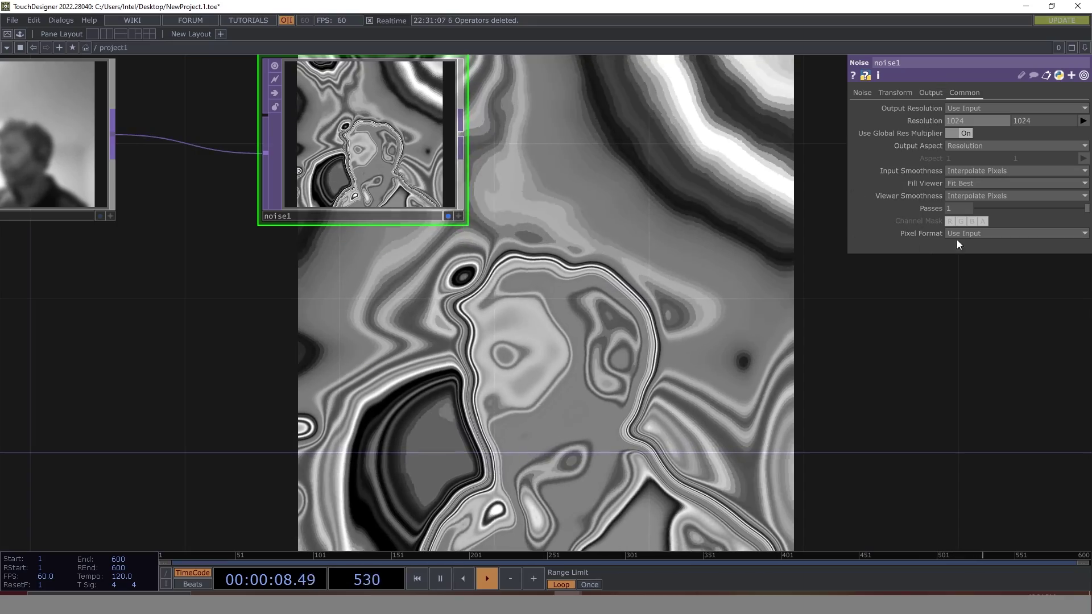
{"action": "left_click", "coordinate": [974, 234]}
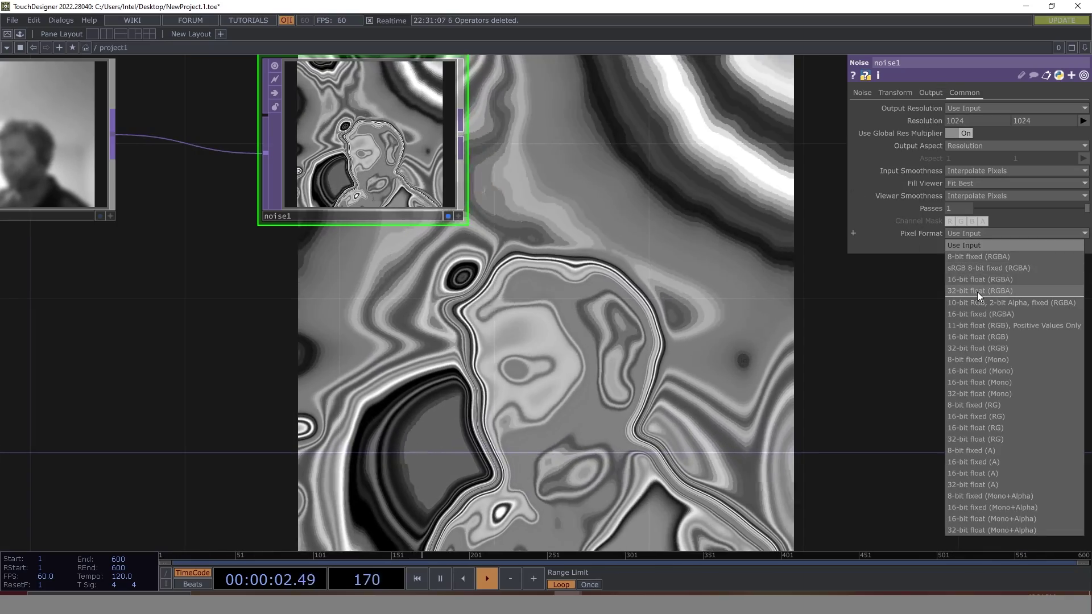
{"action": "left_click", "coordinate": [978, 292]}
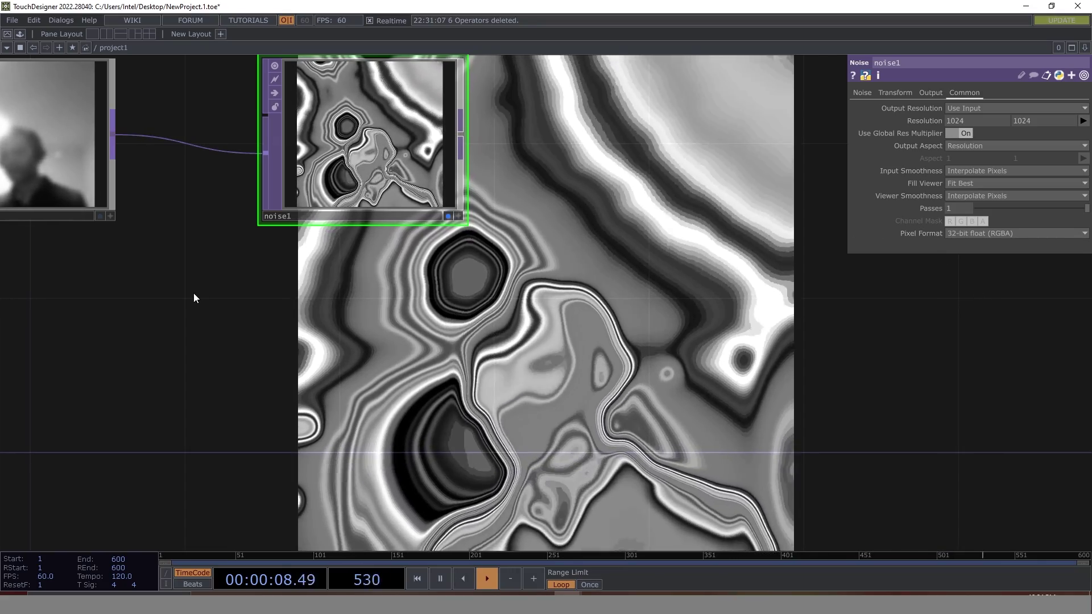
{"action": "left_click_drag", "start_coordinate": [307, 309], "coordinate": [658, 396]}
- Zoom out over the whole chain and confirm videodevin1 outputs 1280x720 in 8-bit fixed (RGBA)
{"action": "middle_click", "coordinate": [393, 230]}
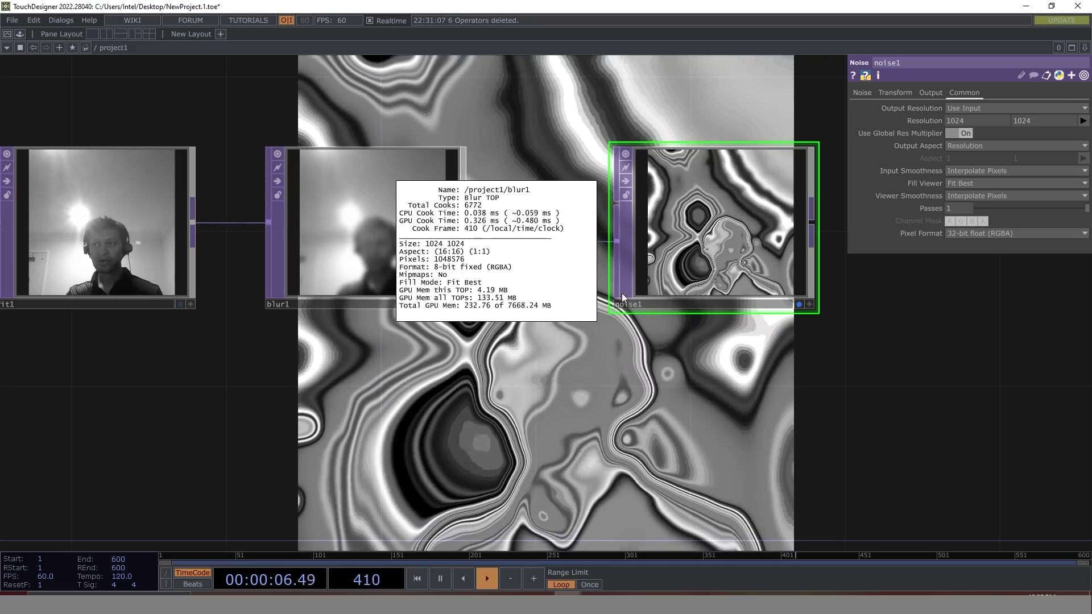
{"action": "left_click_drag", "start_coordinate": [227, 390], "coordinate": [590, 231]}
{"action": "scroll", "coordinate": [590, 232], "scroll_direction": "down", "scroll_amount": 3}
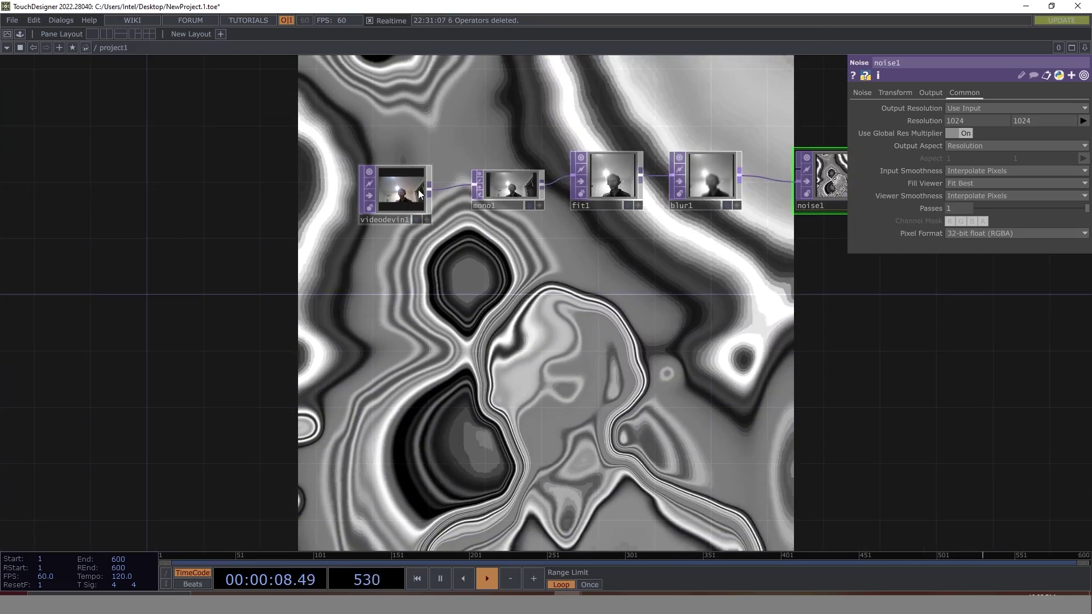
{"action": "left_click", "coordinate": [410, 193]}
{"action": "middle_click", "coordinate": [409, 193]}
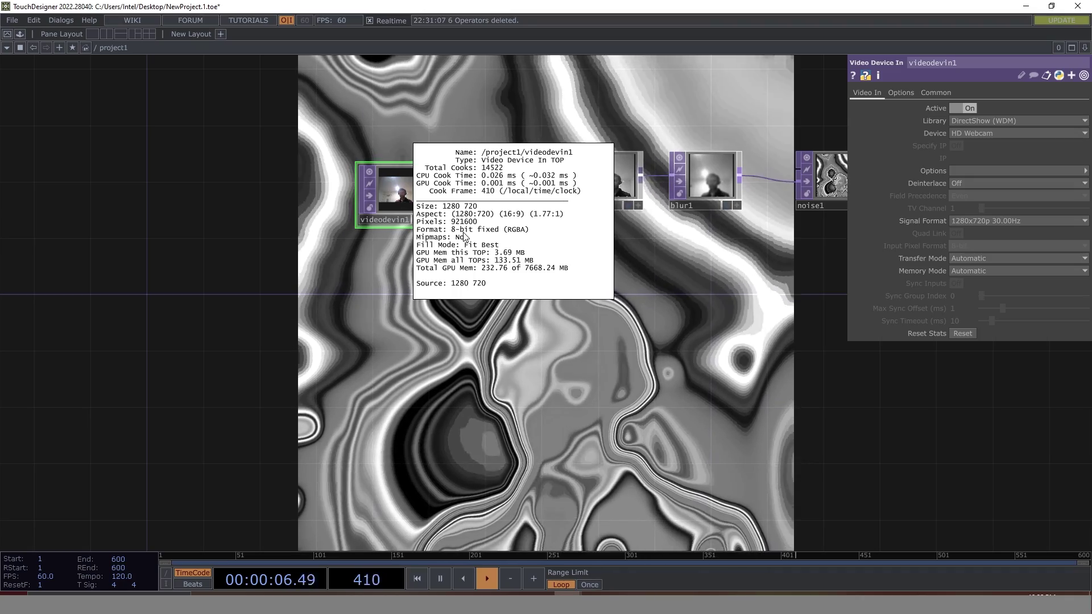
{"action": "middle_click_drag", "start_coordinate": [434, 246], "coordinate": [402, 200]}
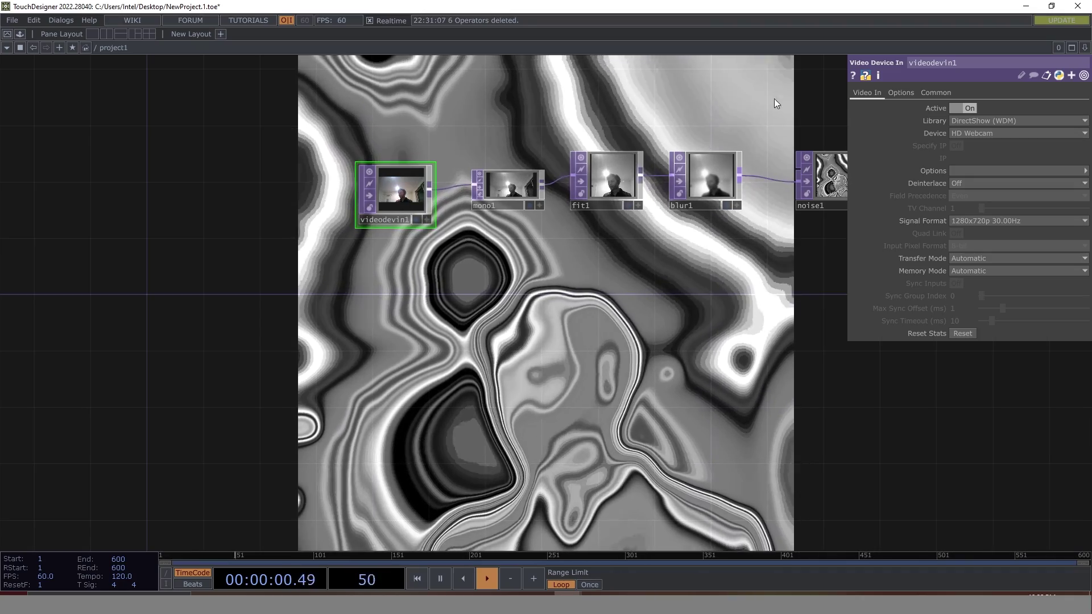
{"action": "left_click", "coordinate": [937, 92]}
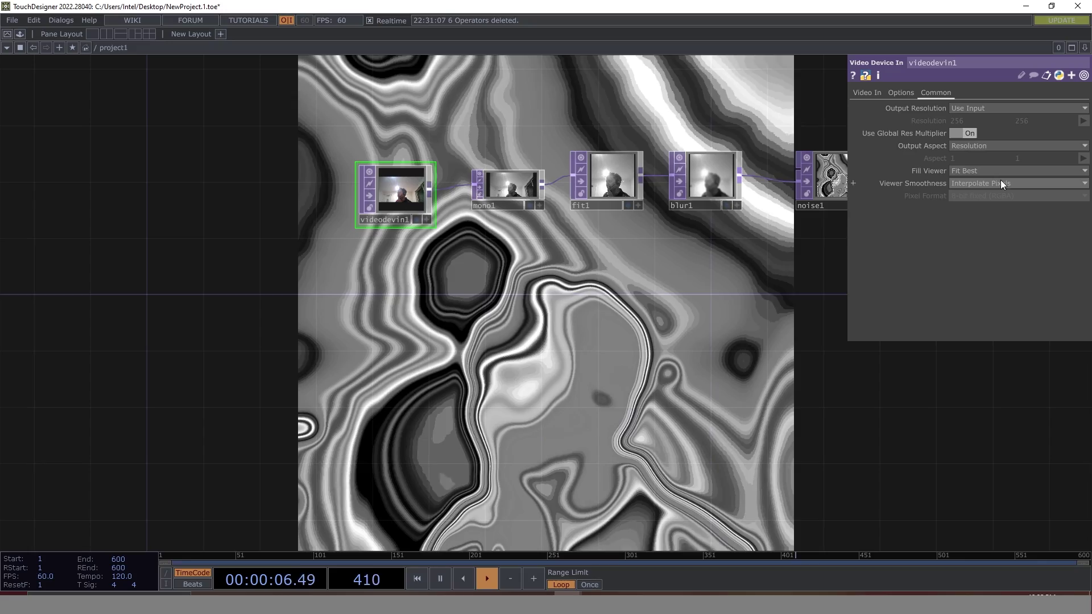
- Set mono1's pixel format to 32-bit float (RGBA), then select noise1
{"action": "left_click", "coordinate": [516, 183]}
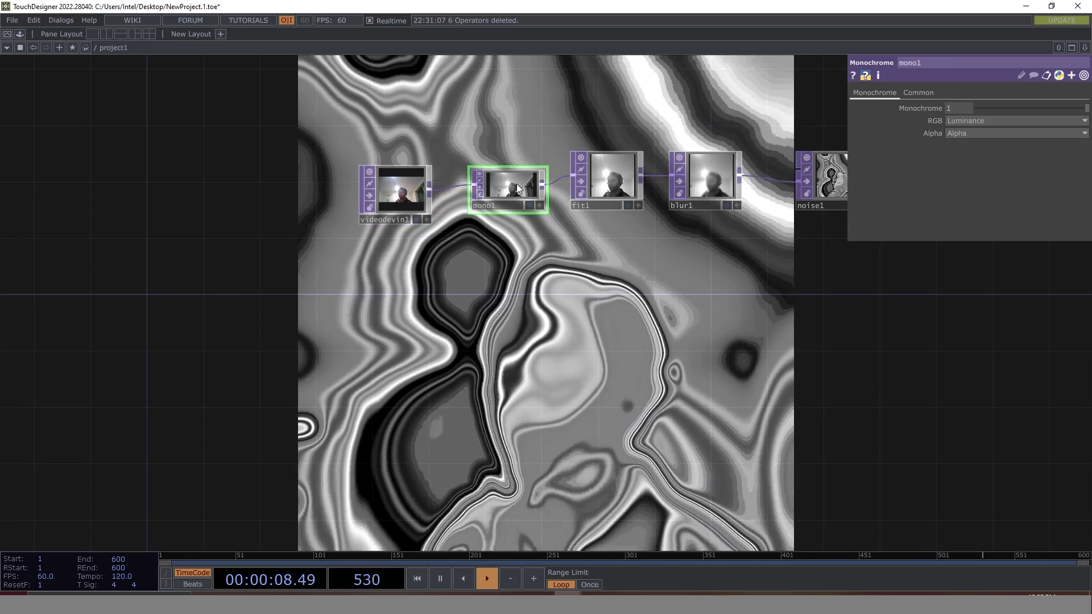
{"action": "left_click", "coordinate": [922, 91]}
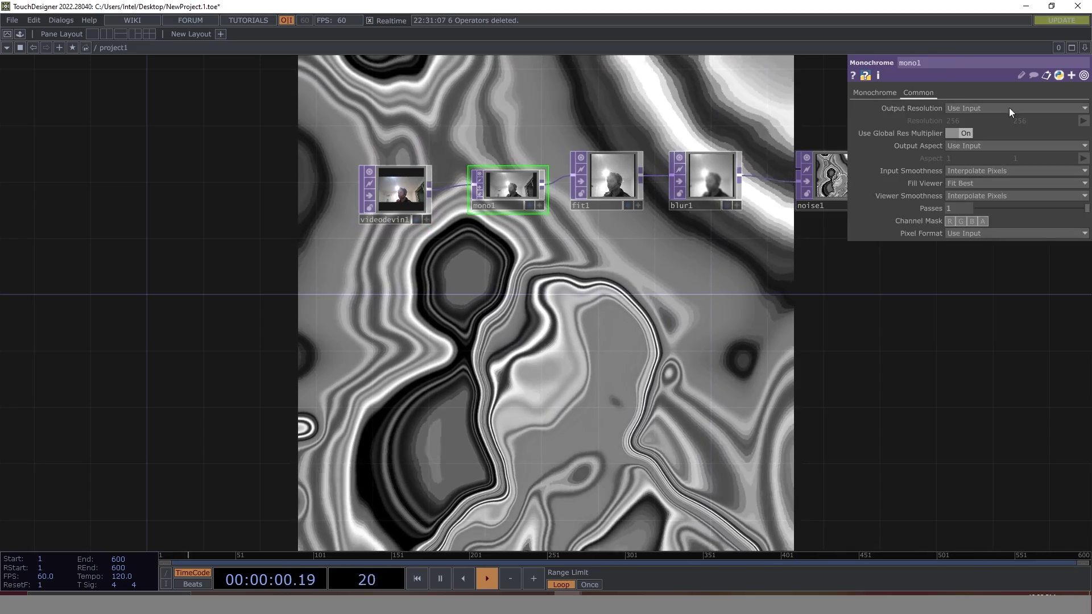
{"action": "left_click", "coordinate": [965, 234]}
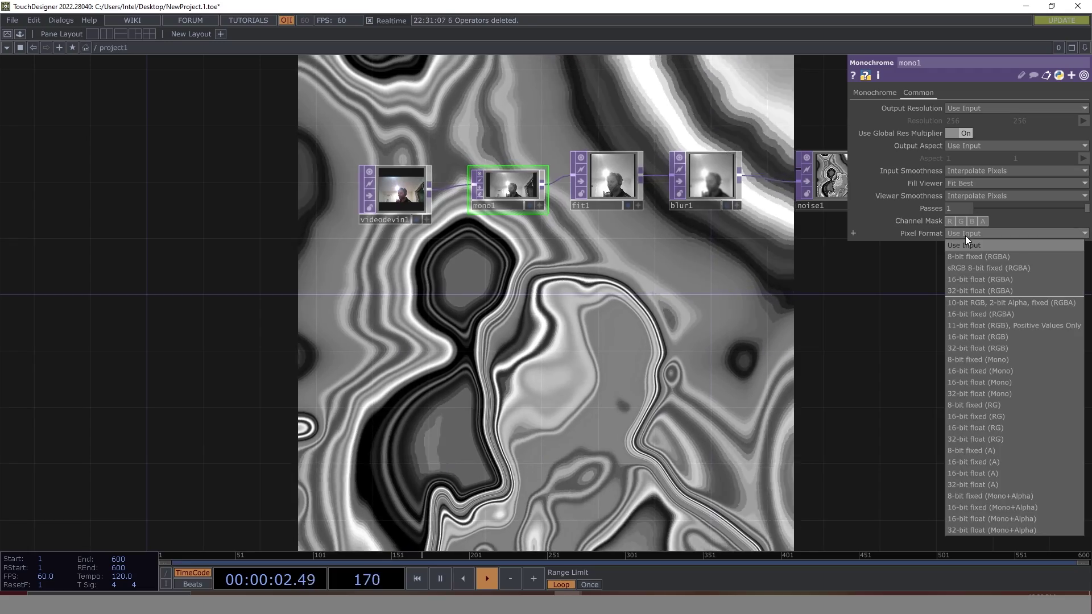
{"action": "left_click", "coordinate": [985, 291]}
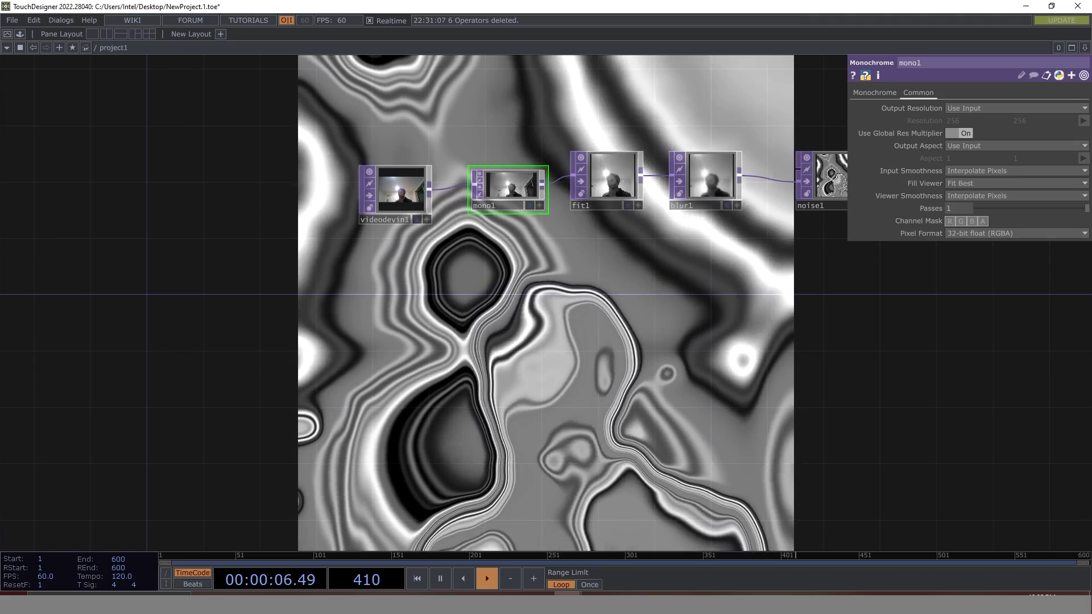
{"action": "left_click_drag", "start_coordinate": [763, 274], "coordinate": [559, 264]}
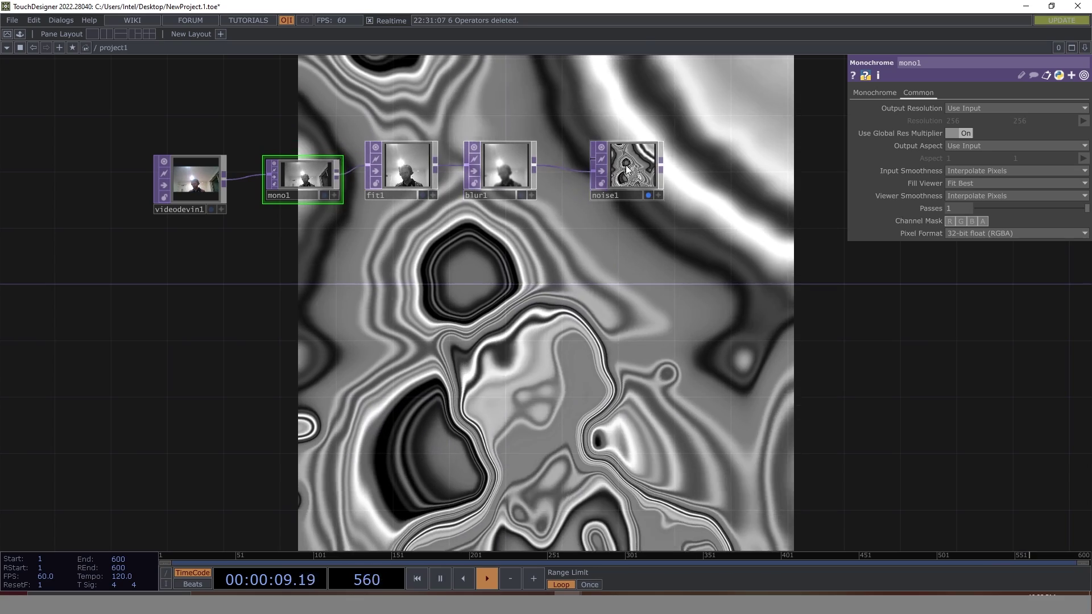
{"action": "left_click", "coordinate": [612, 163]}
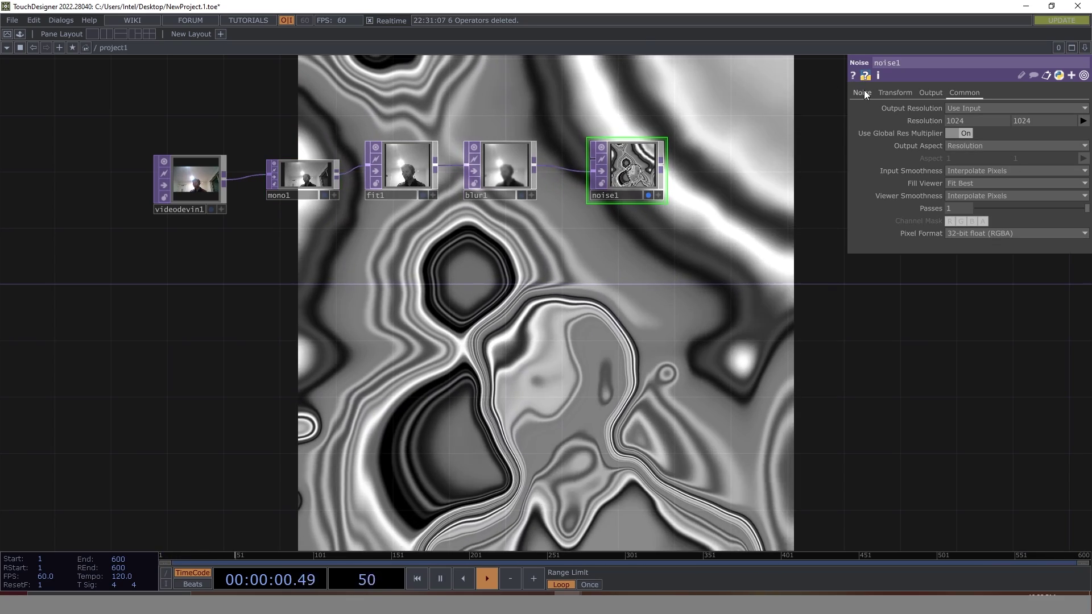
- Turn noise1's Monochrome off and set its Seed to 3316
{"action": "left_click", "coordinate": [863, 92]}
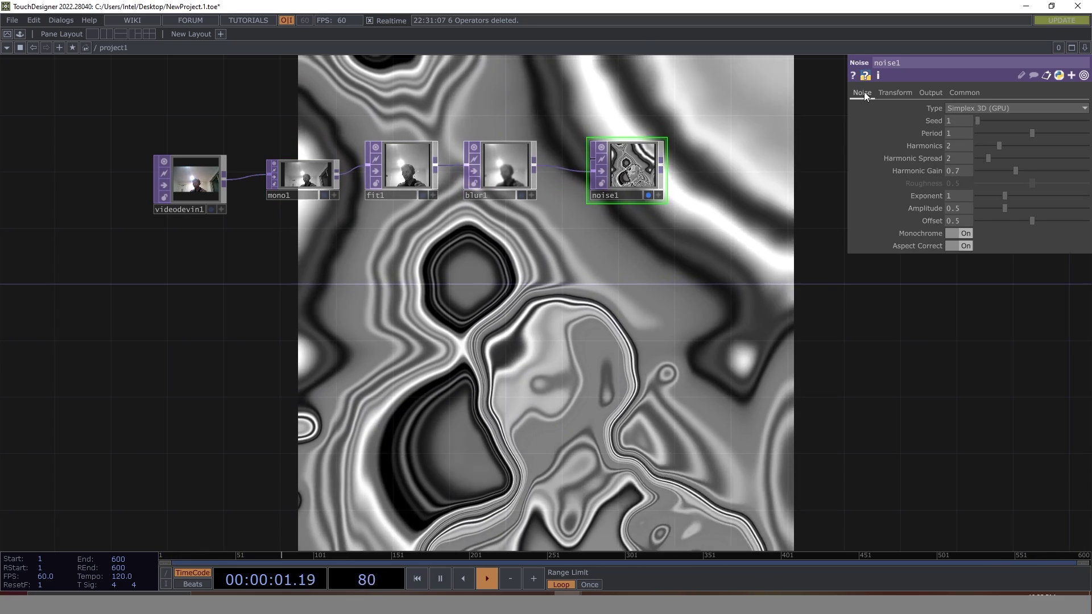
{"action": "left_click", "coordinate": [955, 236]}
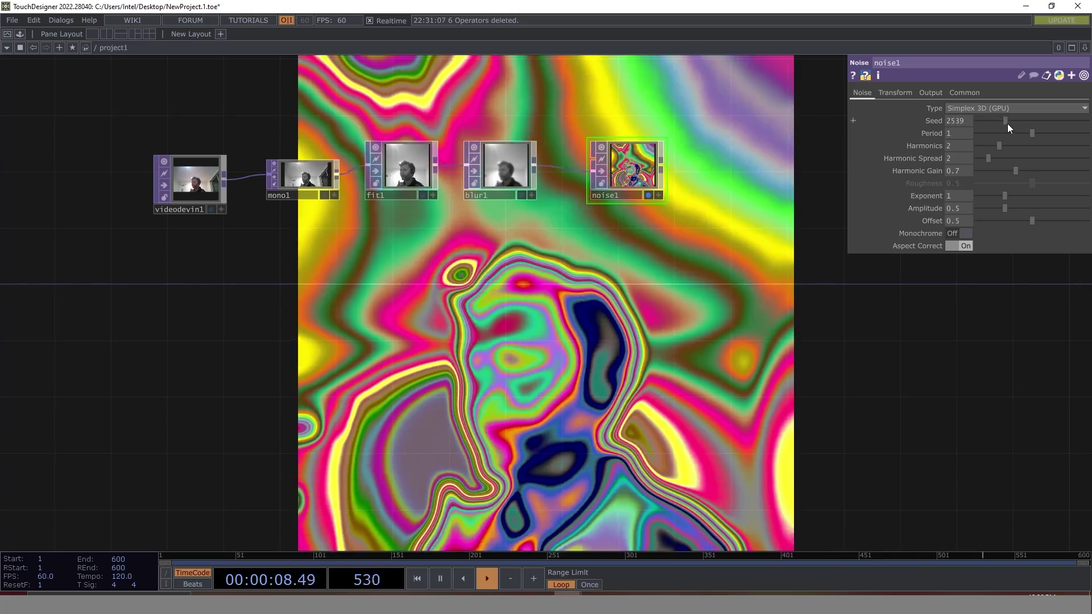
{"action": "left_click_drag", "start_coordinate": [1008, 124], "coordinate": [1016, 126]}
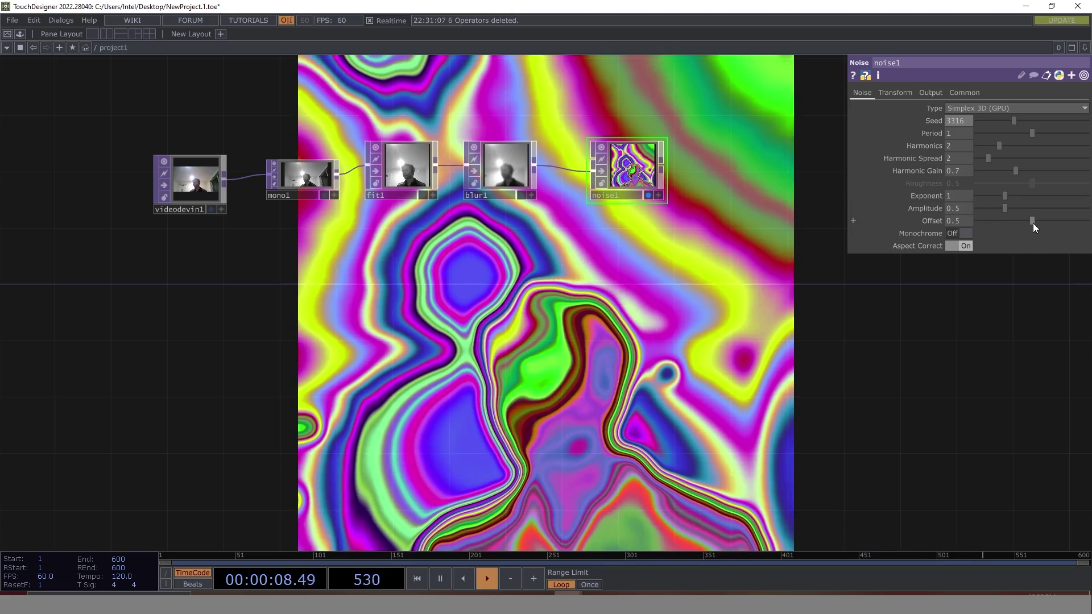
- Undo the trial Offset tweaks and bring noise1's Period down to 0.12
{"action": "left_click_drag", "start_coordinate": [1034, 223], "coordinate": [1006, 196]}
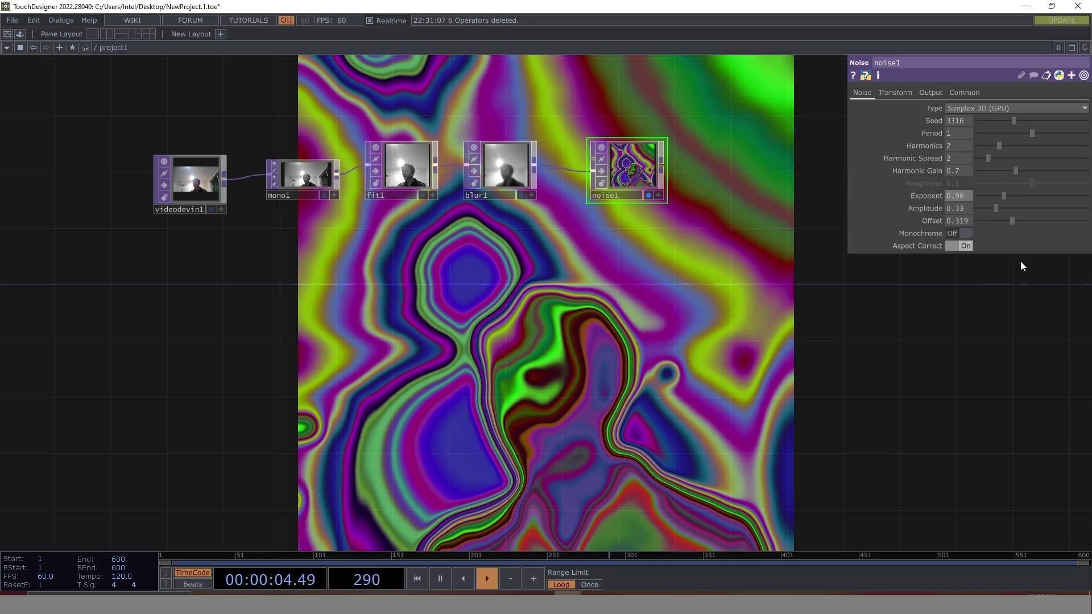
{"action": "key", "text": "ctrl+z"}
{"action": "key", "text": "ctrl+z"}
{"action": "key", "text": "ctrl+z"}
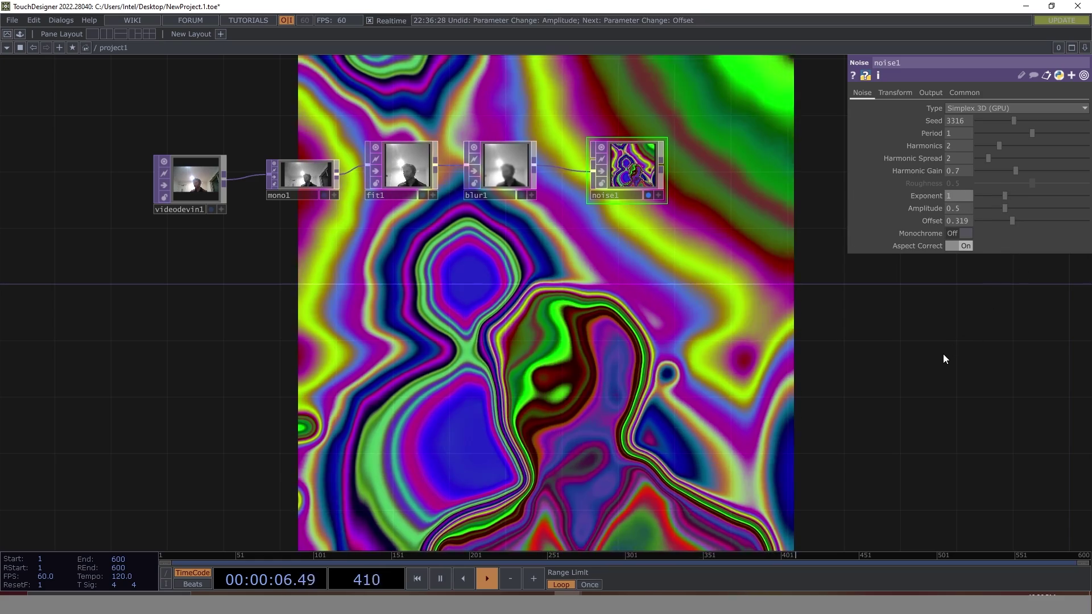
{"action": "key", "text": "ctrl+z"}
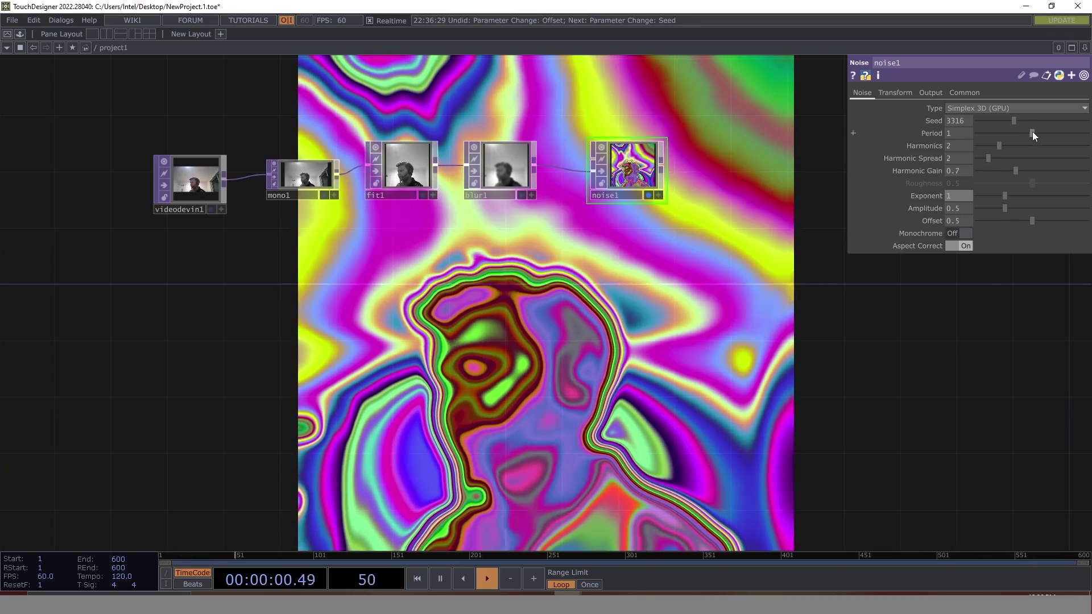
{"action": "left_click_drag", "start_coordinate": [1032, 132], "coordinate": [1060, 131]}
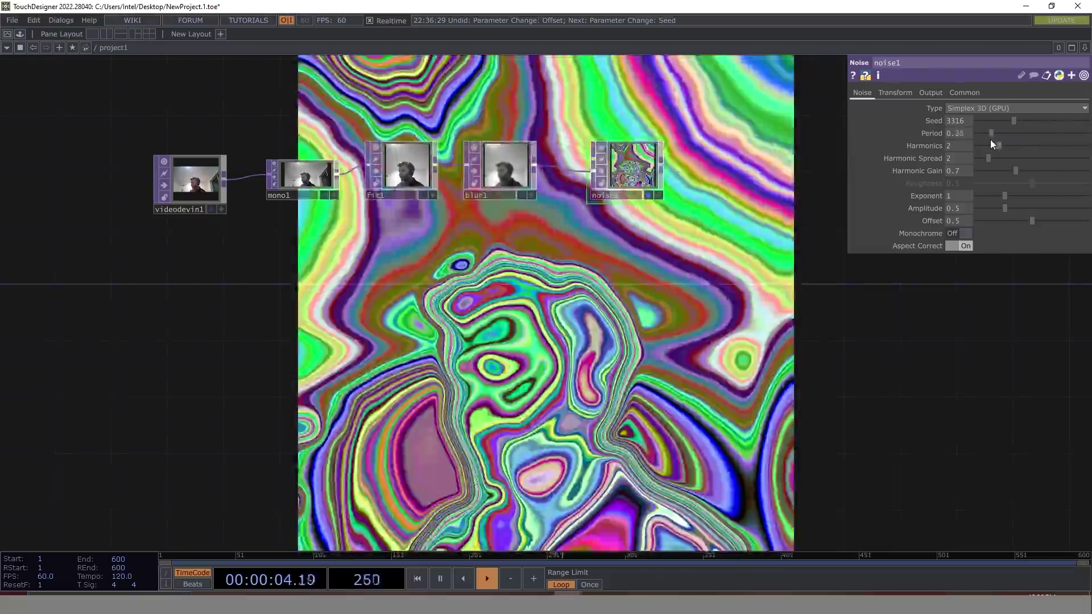
{"action": "left_click_drag", "start_coordinate": [991, 140], "coordinate": [983, 140]}
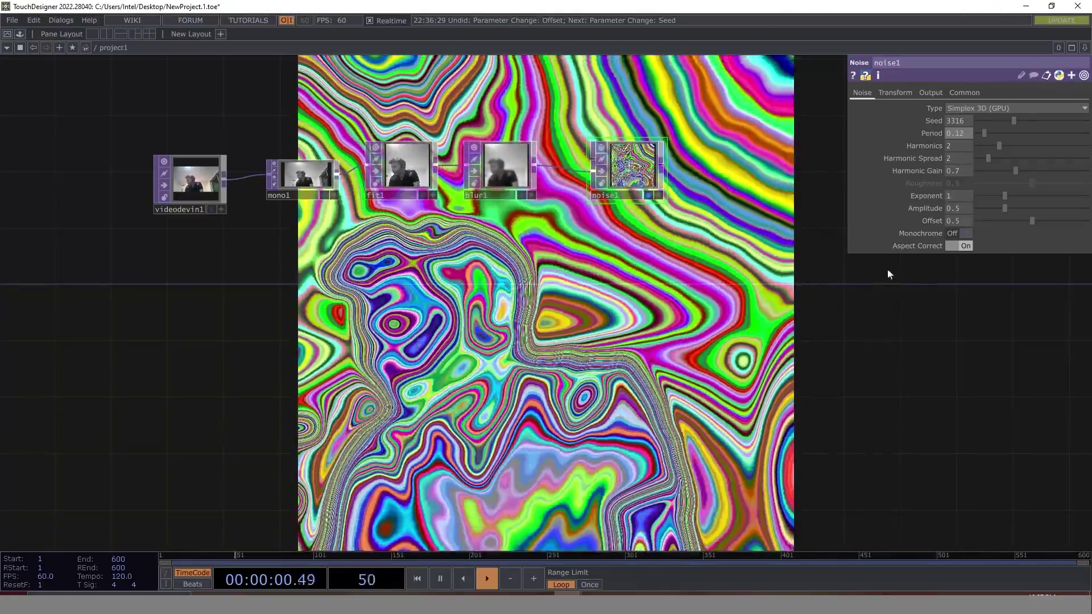
{"action": "left_click", "coordinate": [665, 250]}
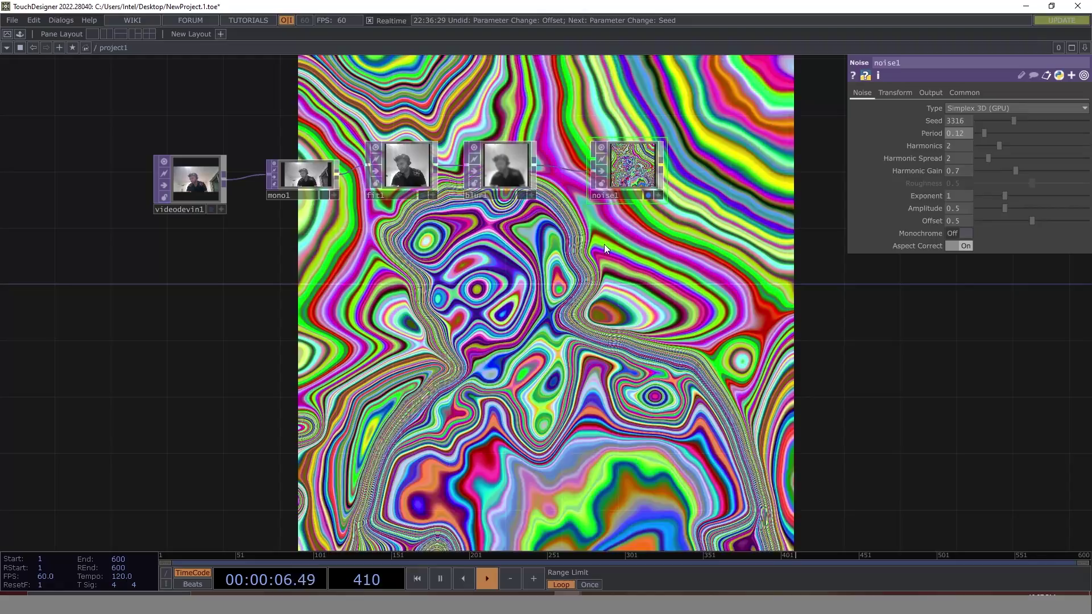
- Add a Ramp TOP, ramp1, below noise1
{"action": "key", "text": "Tab"}
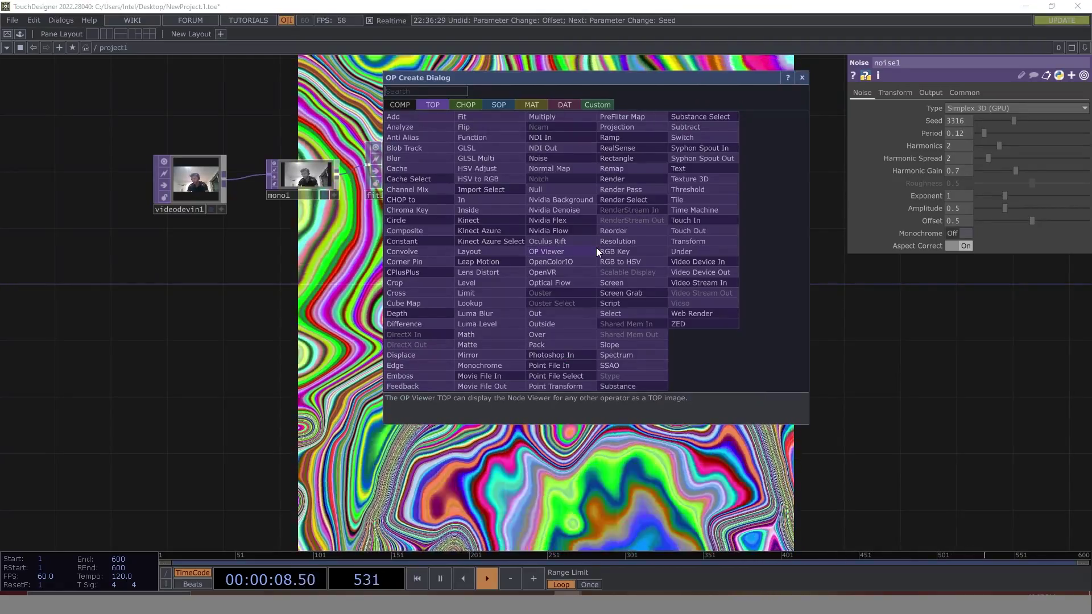
{"action": "type", "text": "ramp"}
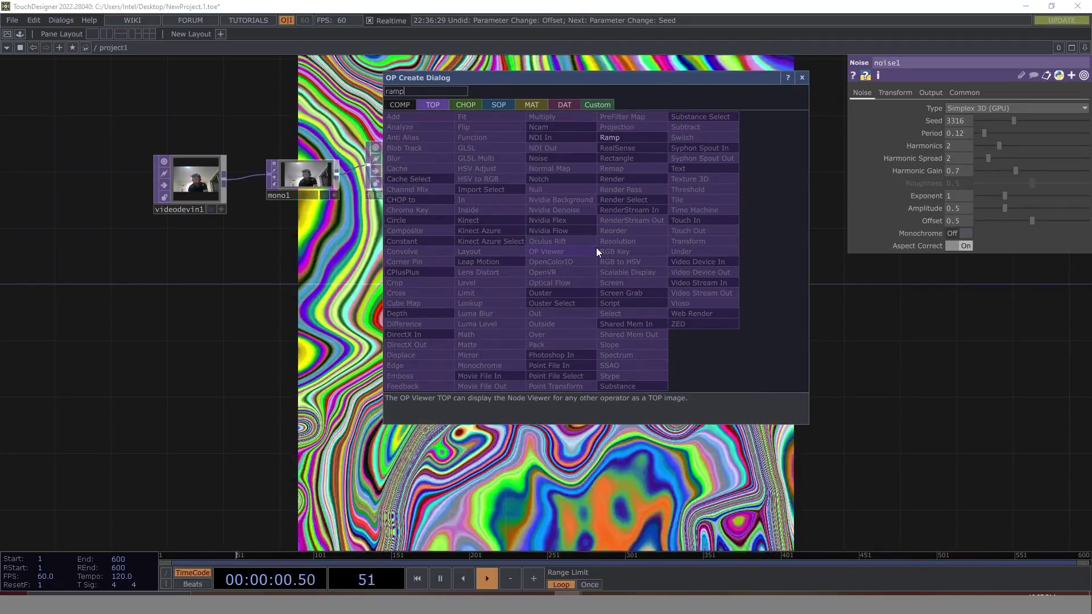
{"action": "left_click", "coordinate": [608, 138]}
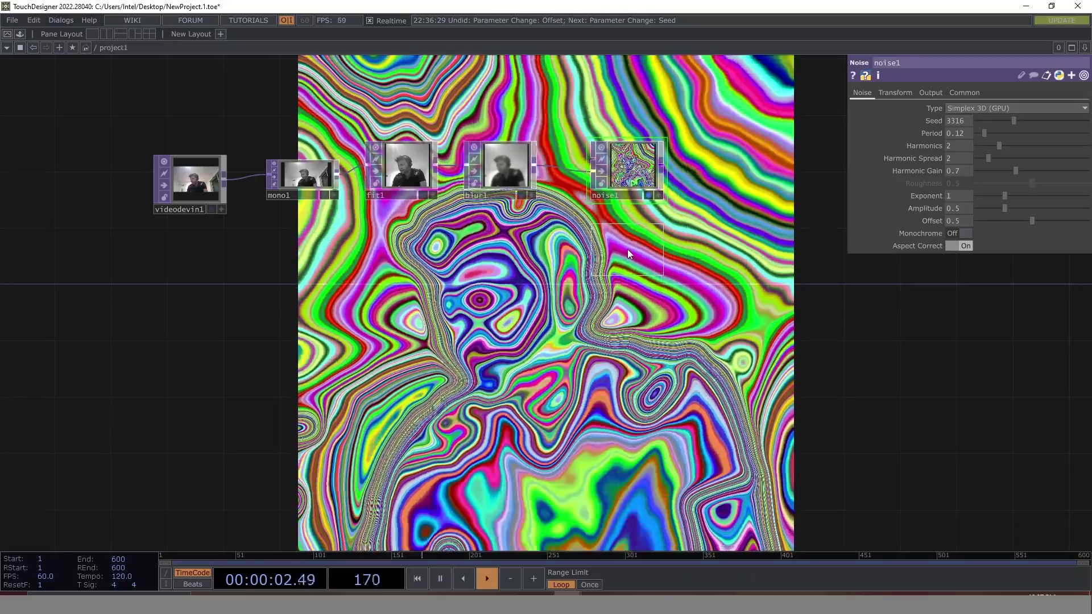
{"action": "left_click", "coordinate": [627, 249]}
- Set ramp1's resolution to the 1024 x 1024 preset
{"action": "left_click", "coordinate": [927, 94]}
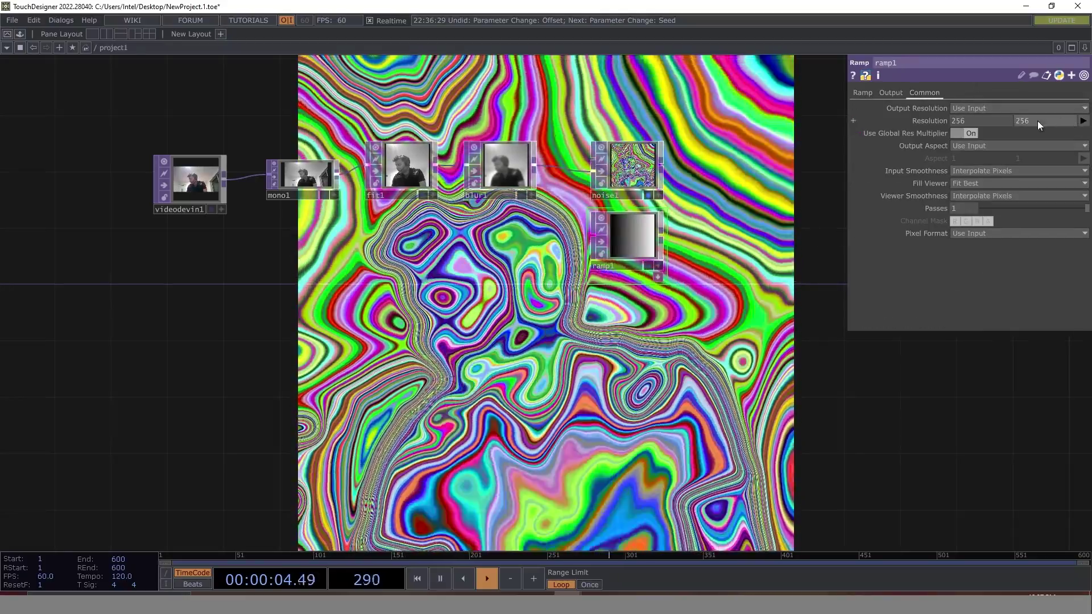
{"action": "left_click", "coordinate": [1084, 120]}
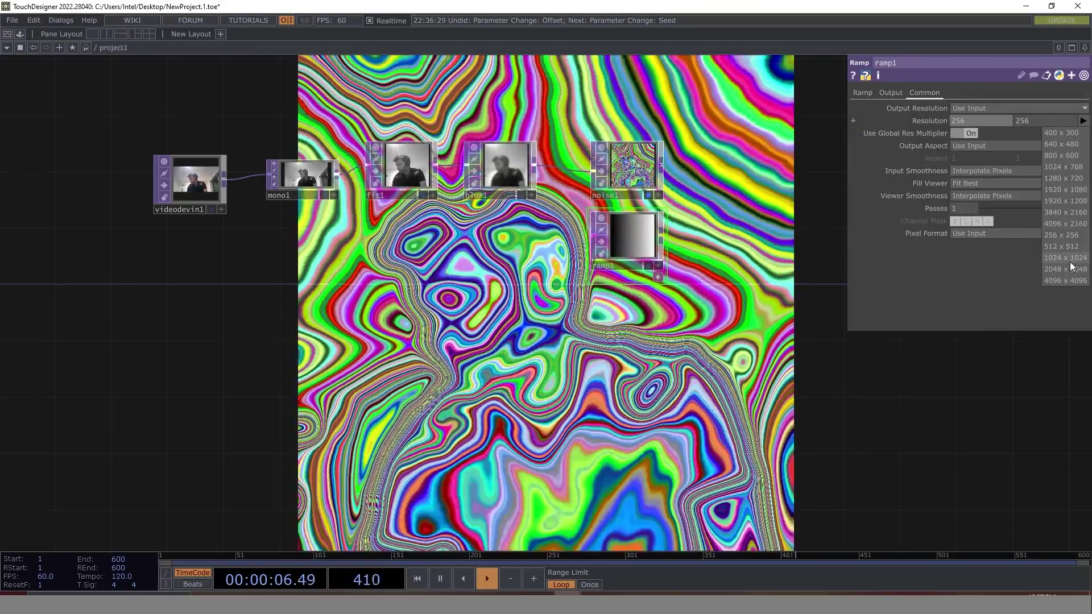
{"action": "left_click", "coordinate": [1064, 258]}
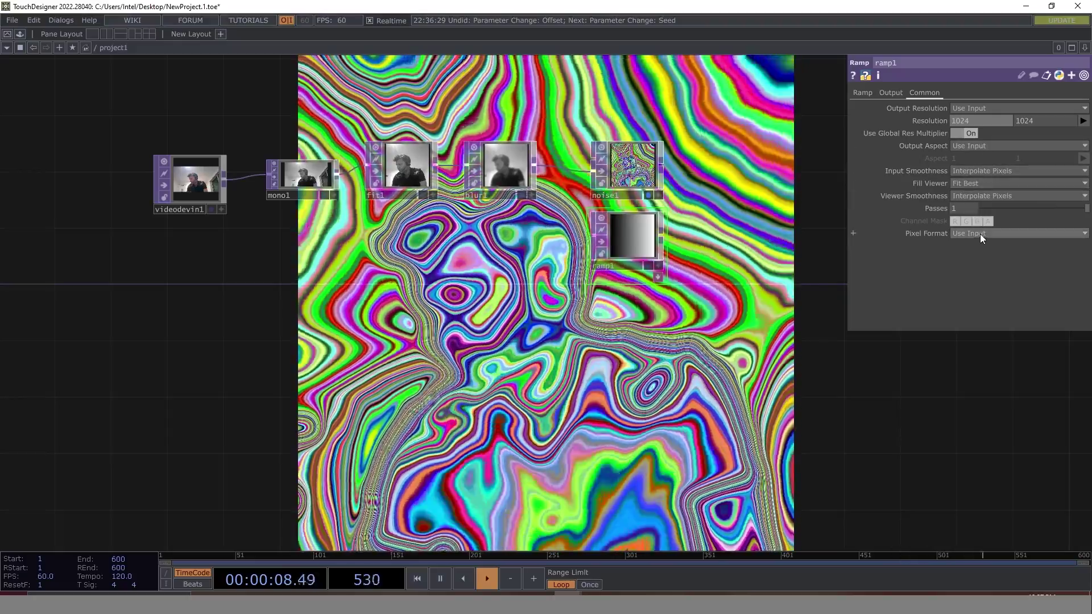
{"action": "left_click", "coordinate": [981, 233]}
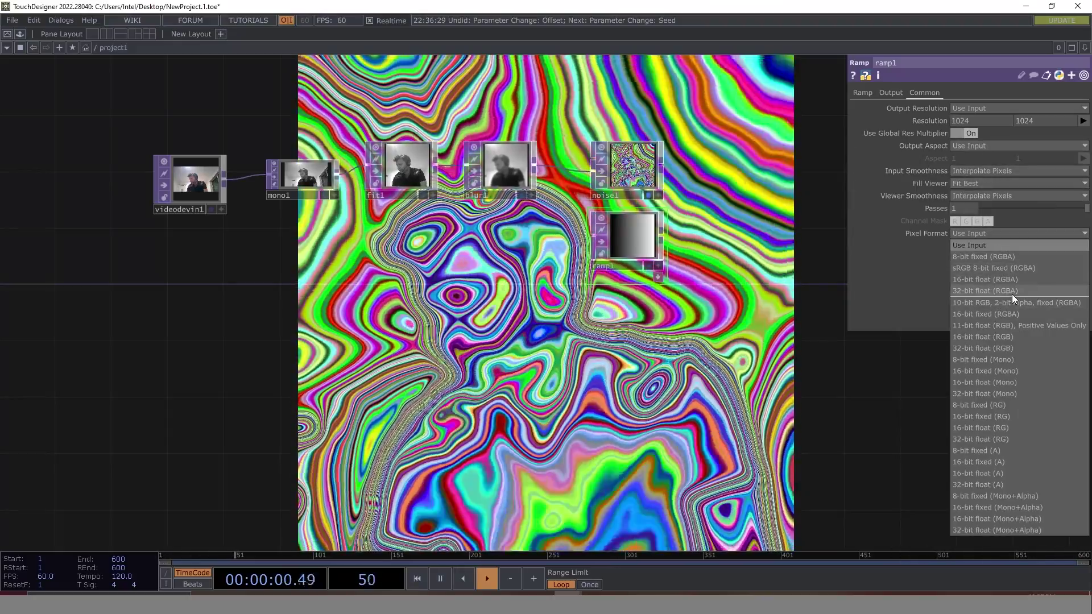
- Switch ramp1's Ramp Type to Circular
{"action": "left_click", "coordinate": [869, 95]}
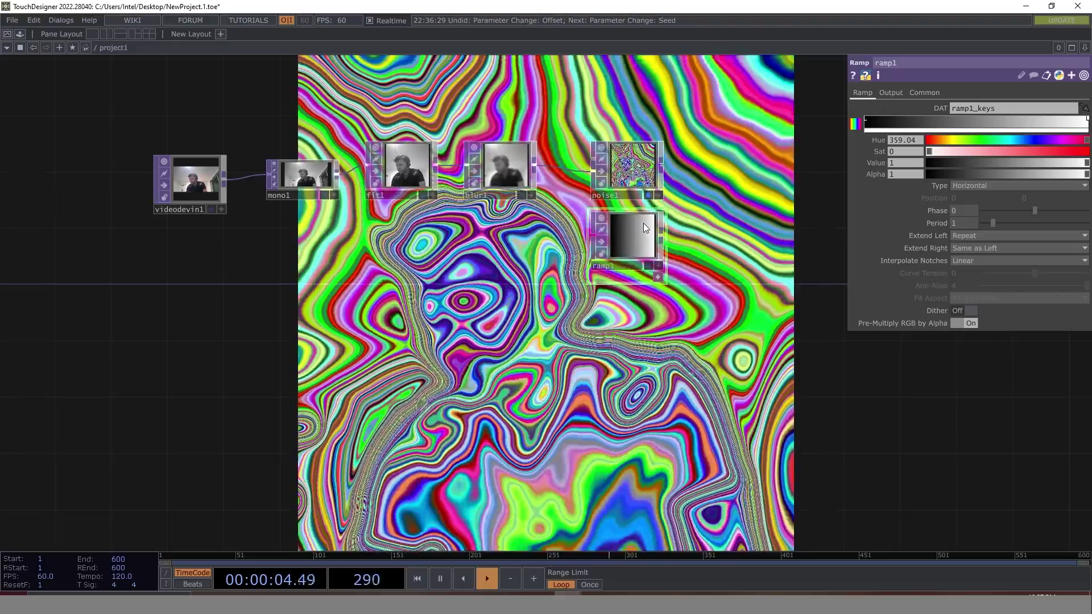
{"action": "left_click", "coordinate": [999, 182]}
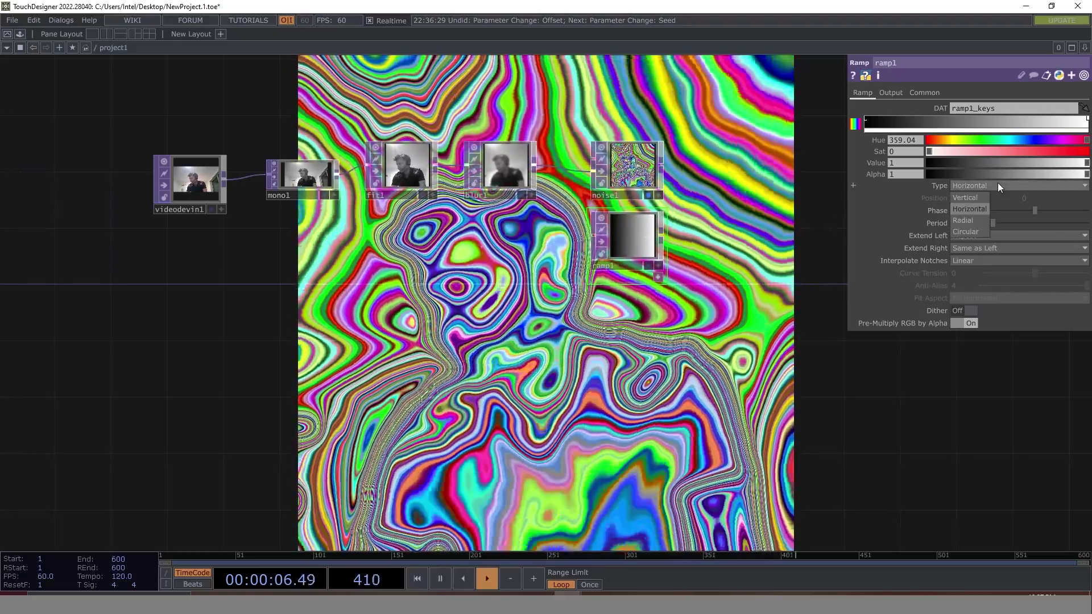
{"action": "left_click", "coordinate": [972, 225]}
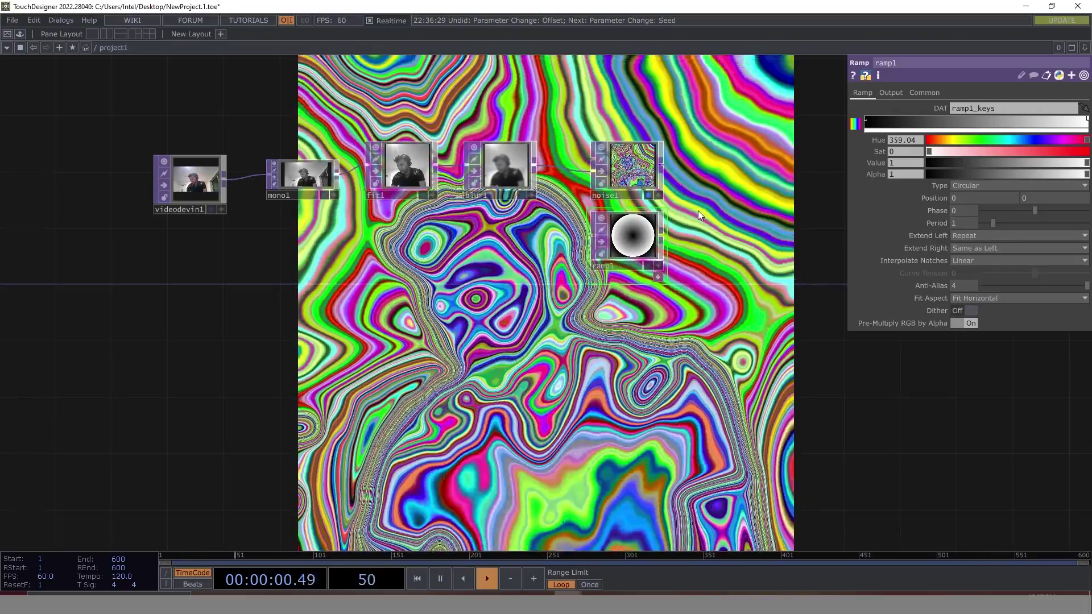
{"action": "key", "text": "Tab"}
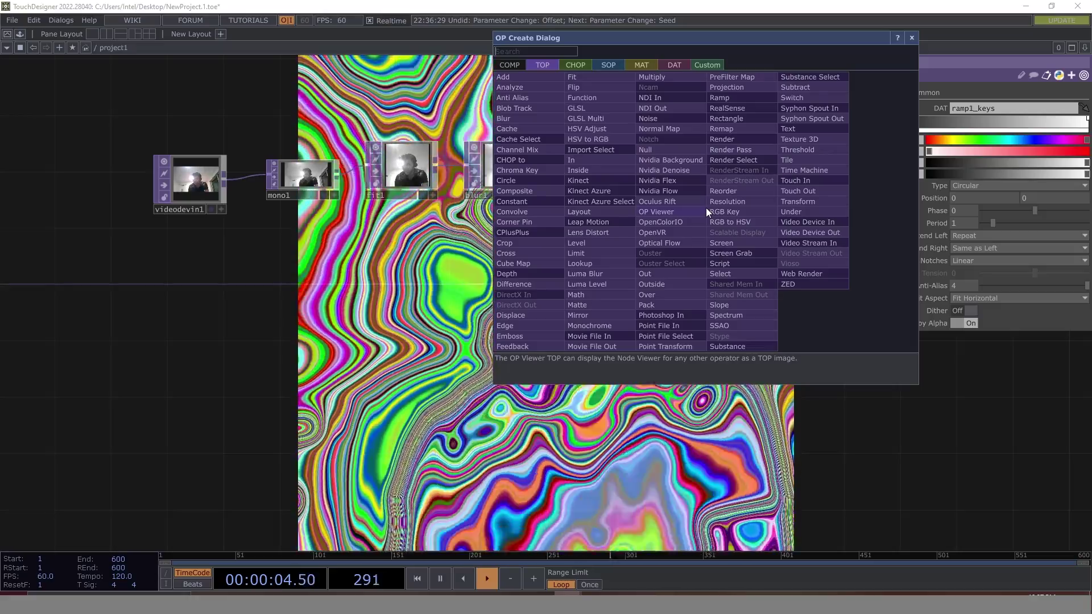
- Add lookup1 fed by noise1 and display it as the background instead of noise1
{"action": "type", "text": "lo"}
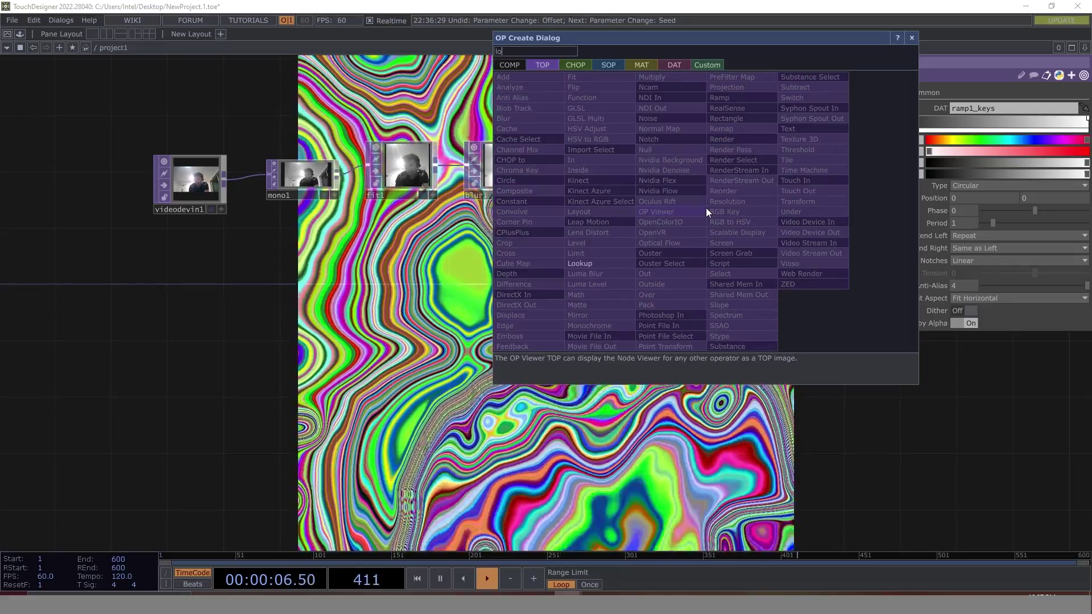
{"action": "left_click", "coordinate": [616, 264]}
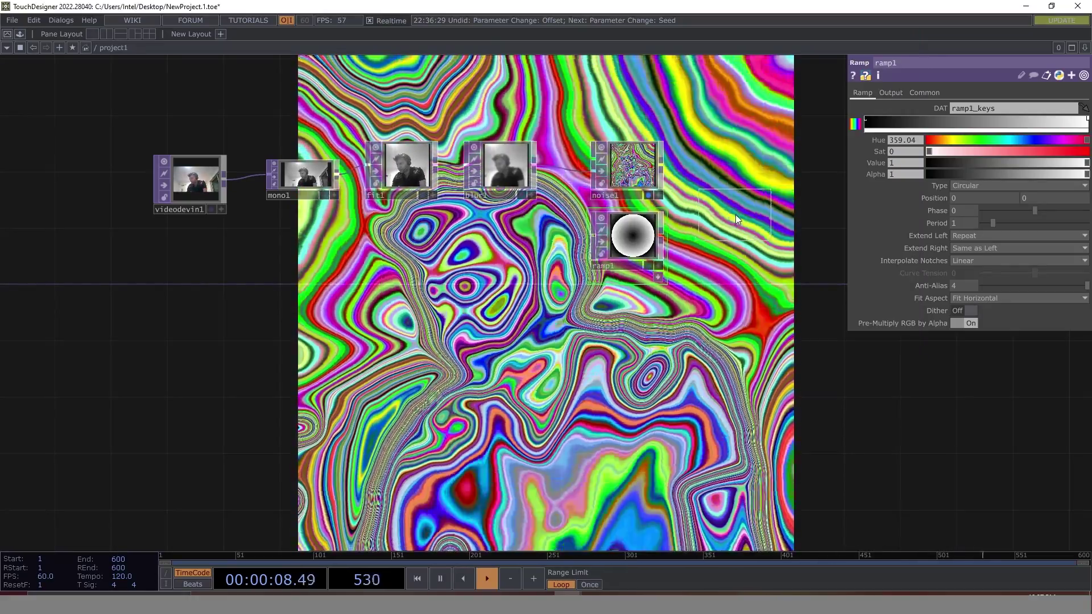
{"action": "left_click", "coordinate": [737, 214]}
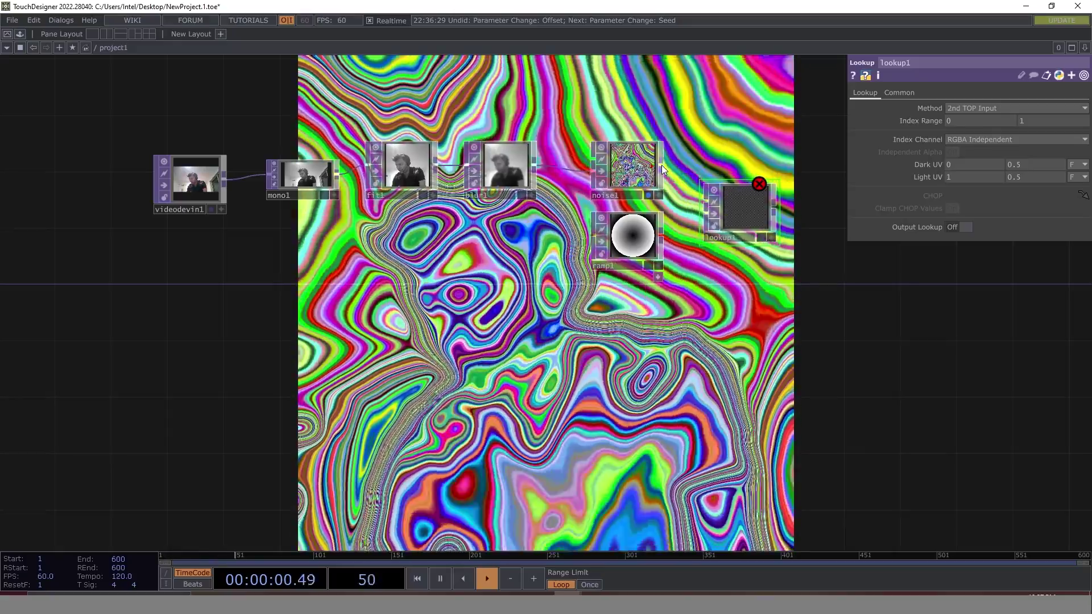
{"action": "left_click_drag", "start_coordinate": [661, 165], "coordinate": [700, 203]}
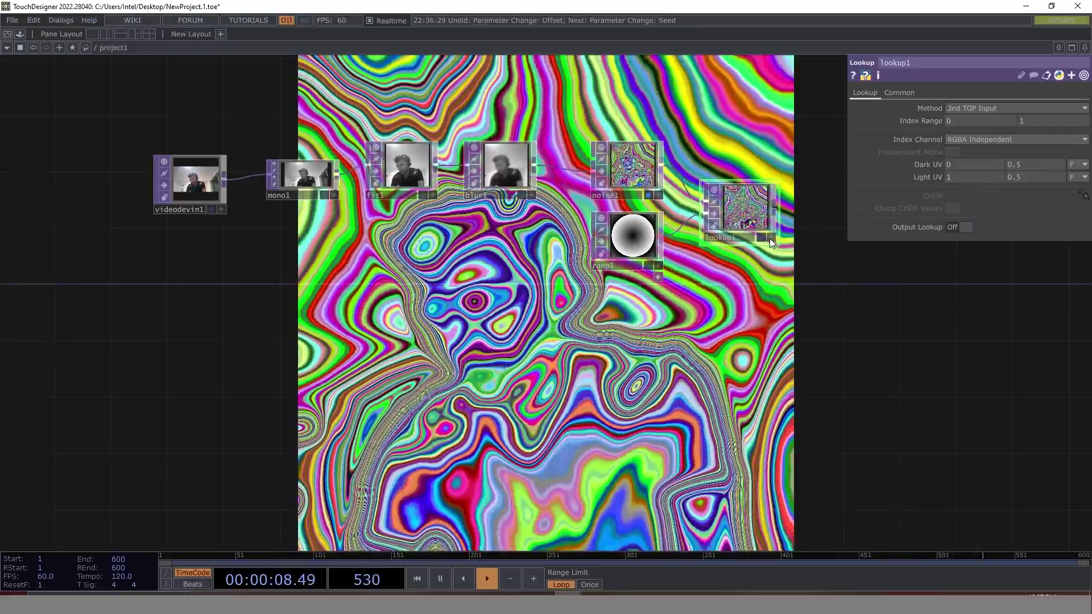
{"action": "left_click", "coordinate": [763, 236]}
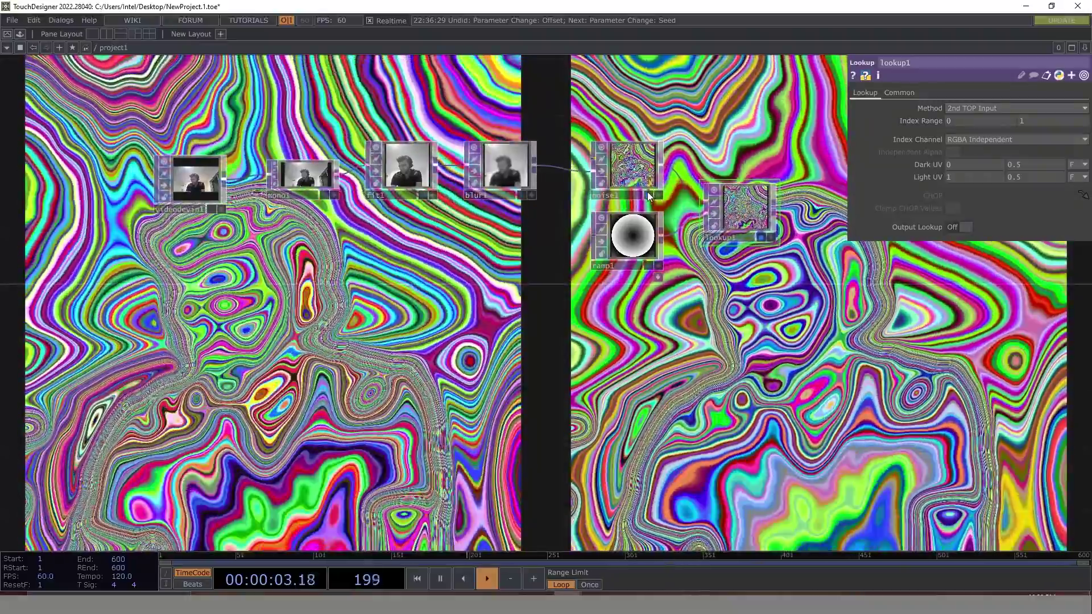
{"action": "left_click", "coordinate": [648, 196]}
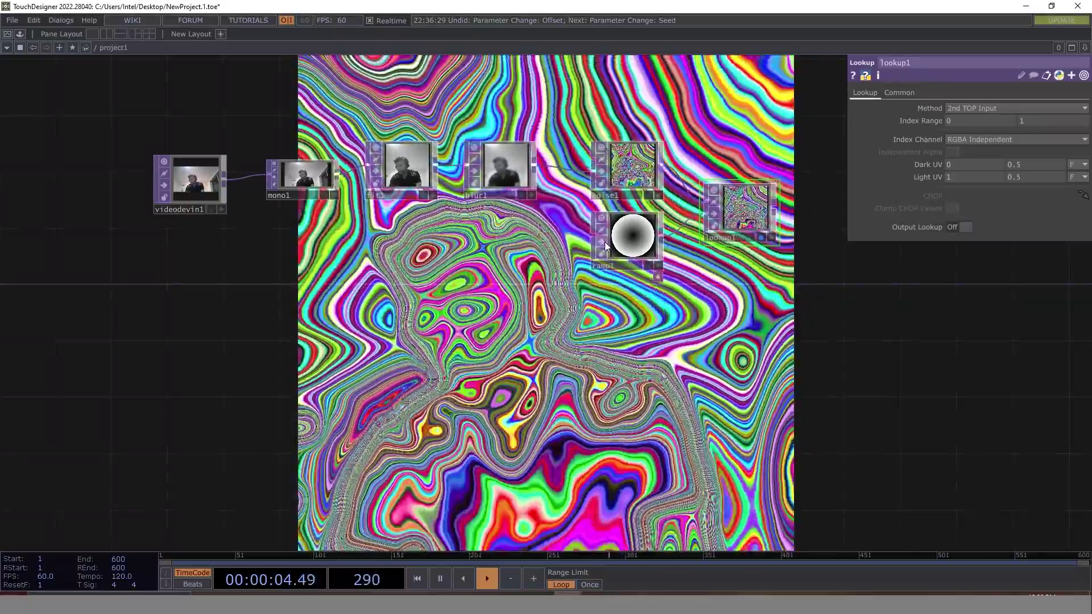
- Set ramp1's Phase to 1 and reset its Period to the default 1
{"action": "left_click", "coordinate": [642, 249]}
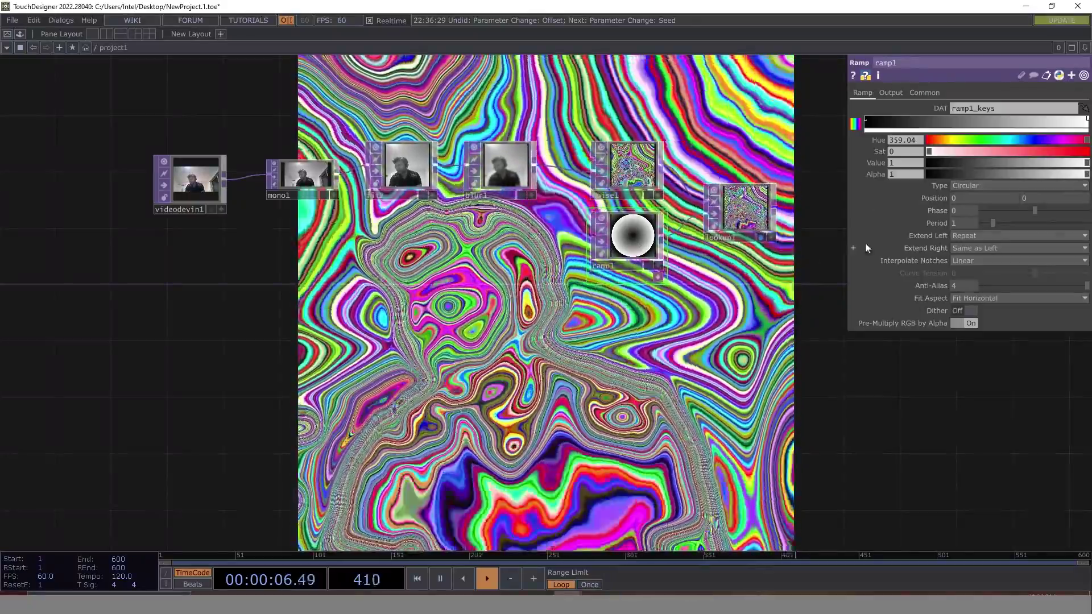
{"action": "left_click_drag", "start_coordinate": [1033, 214], "coordinate": [1071, 215]}
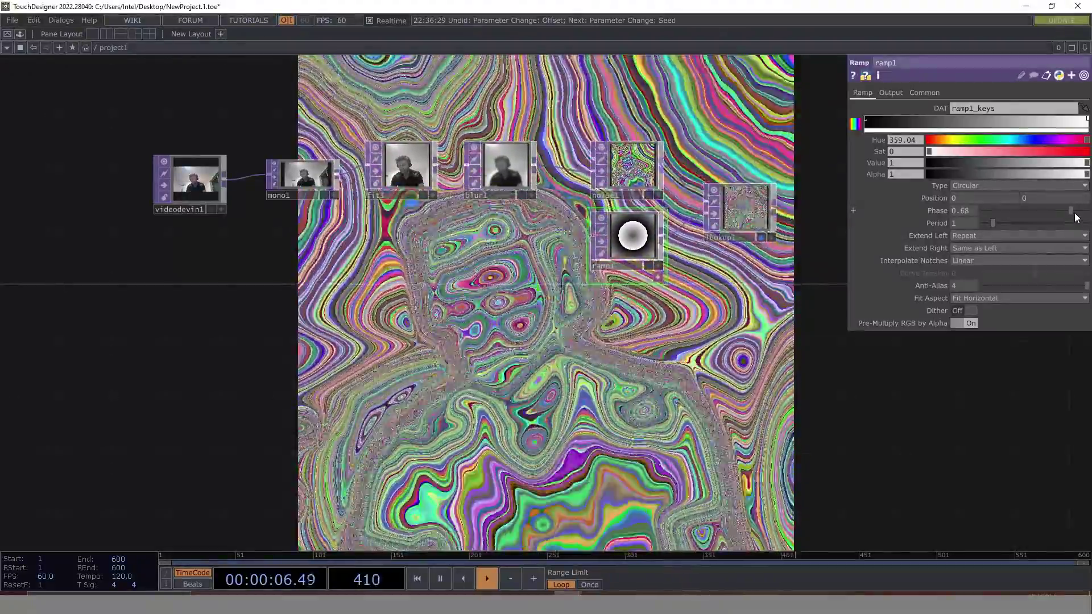
{"action": "mouse_move", "coordinate": [1074, 213]}
{"action": "left_mouse_down"}
{"action": "mouse_move", "coordinate": [1048, 209]}
{"action": "mouse_move", "coordinate": [1088, 210]}
{"action": "left_mouse_up"}
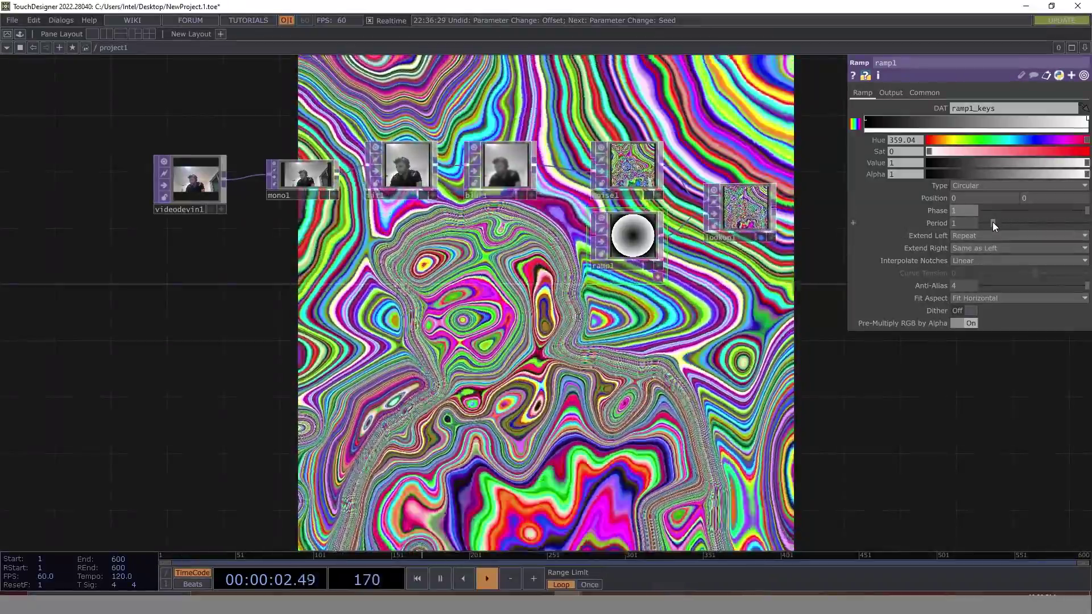
{"action": "mouse_move", "coordinate": [992, 222]}
{"action": "left_mouse_down"}
{"action": "mouse_move", "coordinate": [1002, 227]}
{"action": "mouse_move", "coordinate": [985, 219]}
{"action": "mouse_move", "coordinate": [994, 220]}
{"action": "left_mouse_up"}
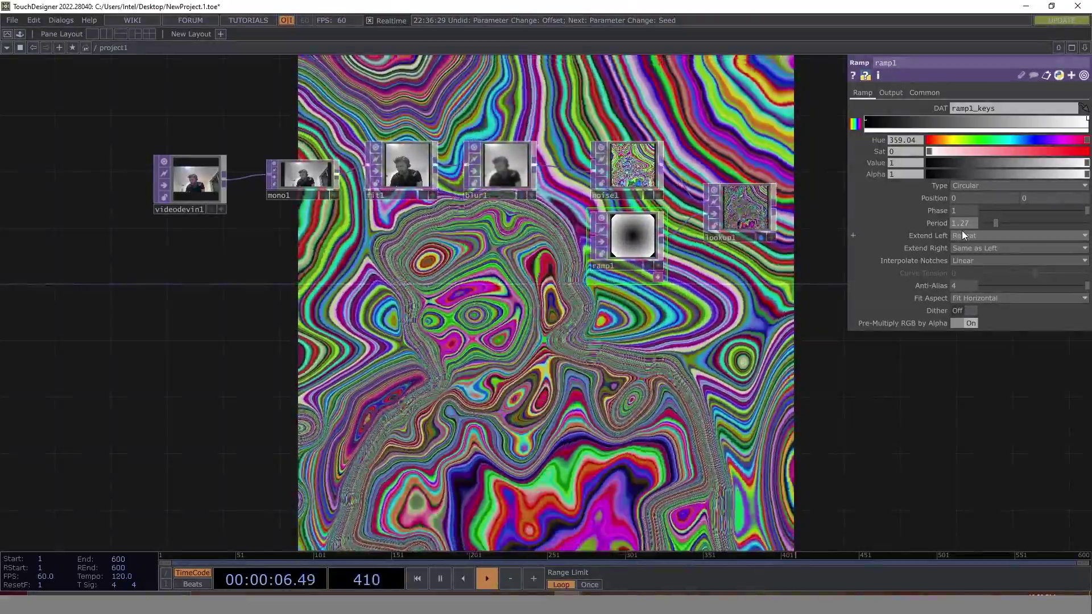
{"action": "left_click", "coordinate": [898, 224]}
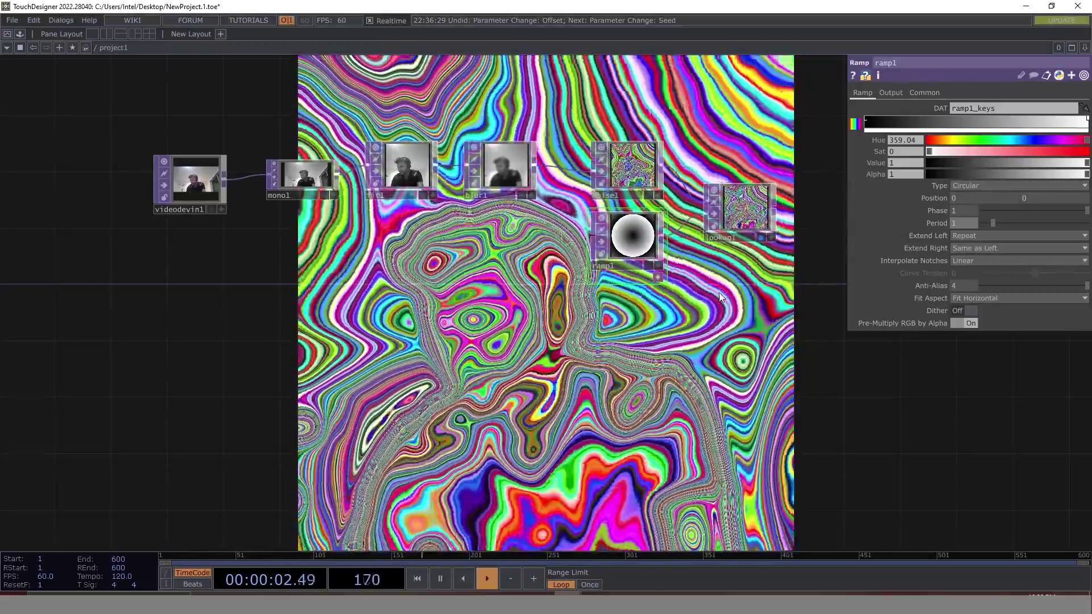
{"action": "left_click_drag", "start_coordinate": [762, 229], "coordinate": [524, 234]}
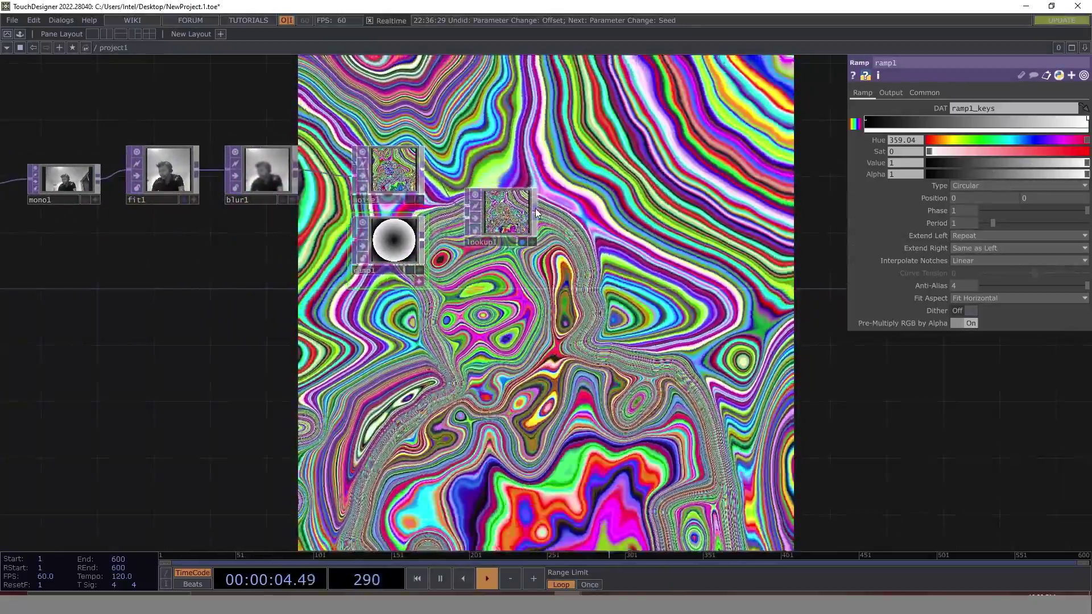
- Add a Level TOP, level1, after lookup1
{"action": "right_click", "coordinate": [531, 214]}
{"action": "key", "text": "Escape"}
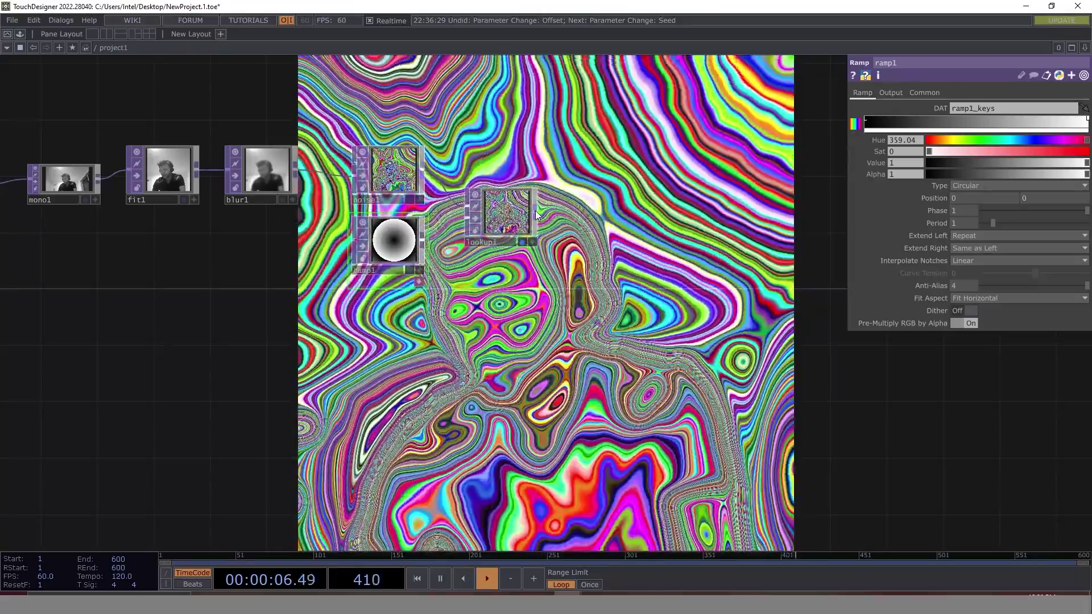
{"action": "key", "text": "Tab"}
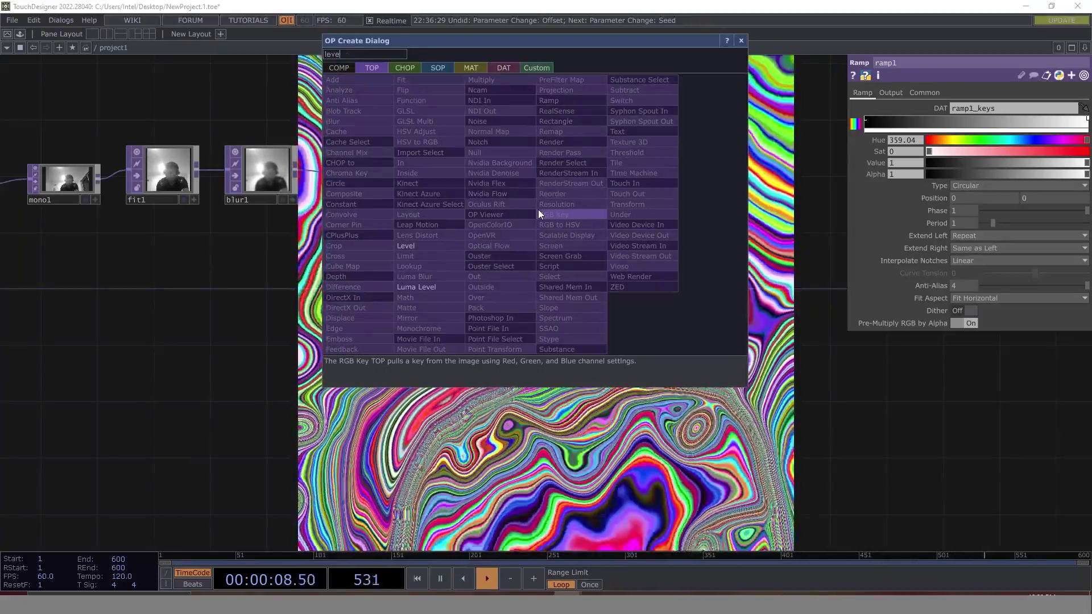
{"action": "left_click", "coordinate": [519, 216]}
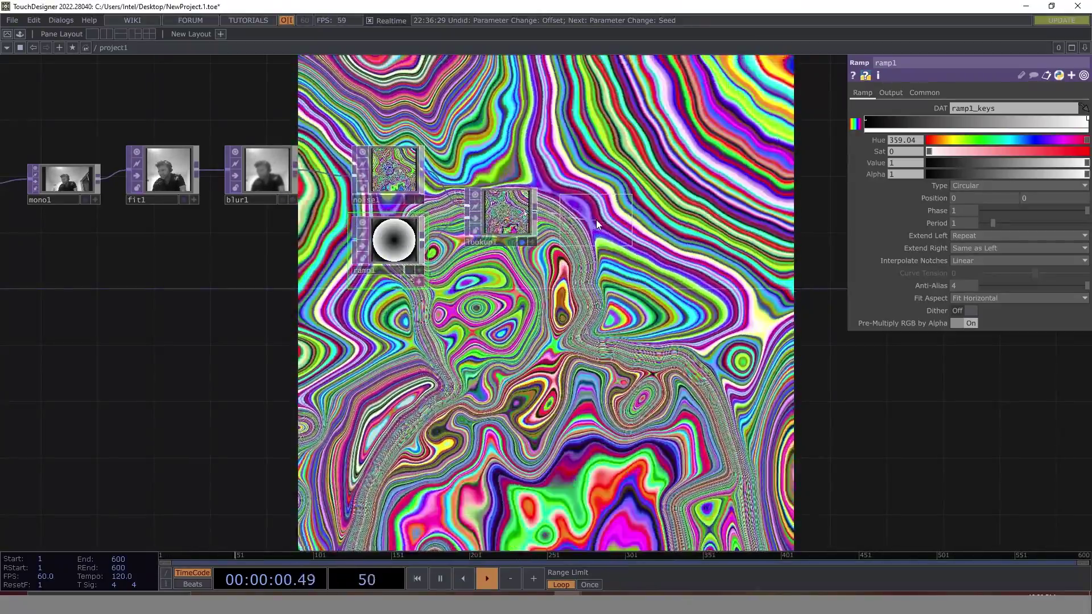
{"action": "left_click", "coordinate": [596, 220]}
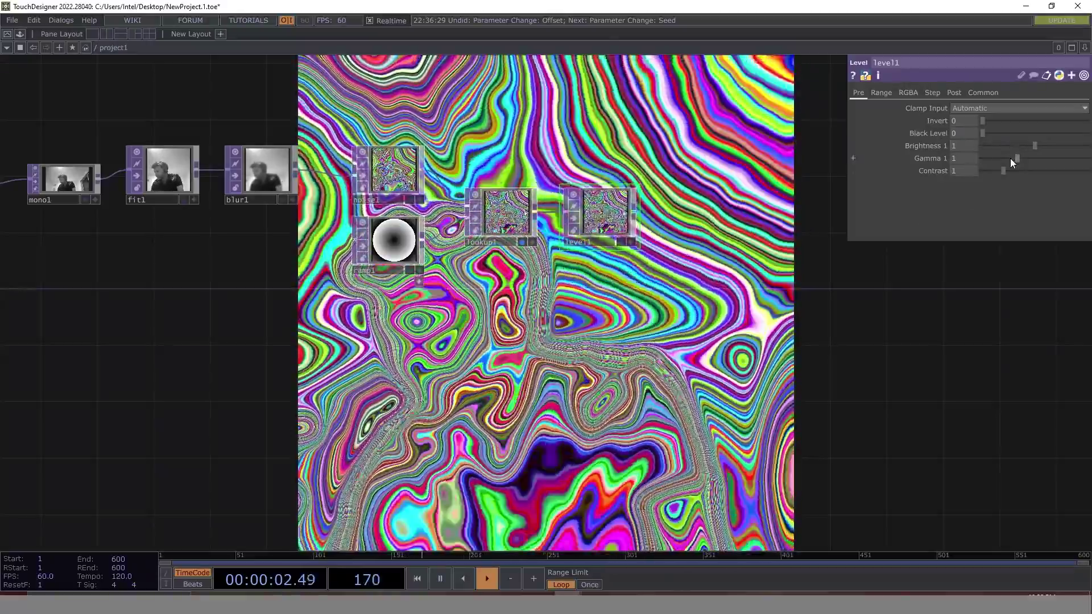
- Raise level1's Contrast to 1.6 and display it instead of lookup1
{"action": "left_click_drag", "start_coordinate": [1005, 171], "coordinate": [1017, 170]}
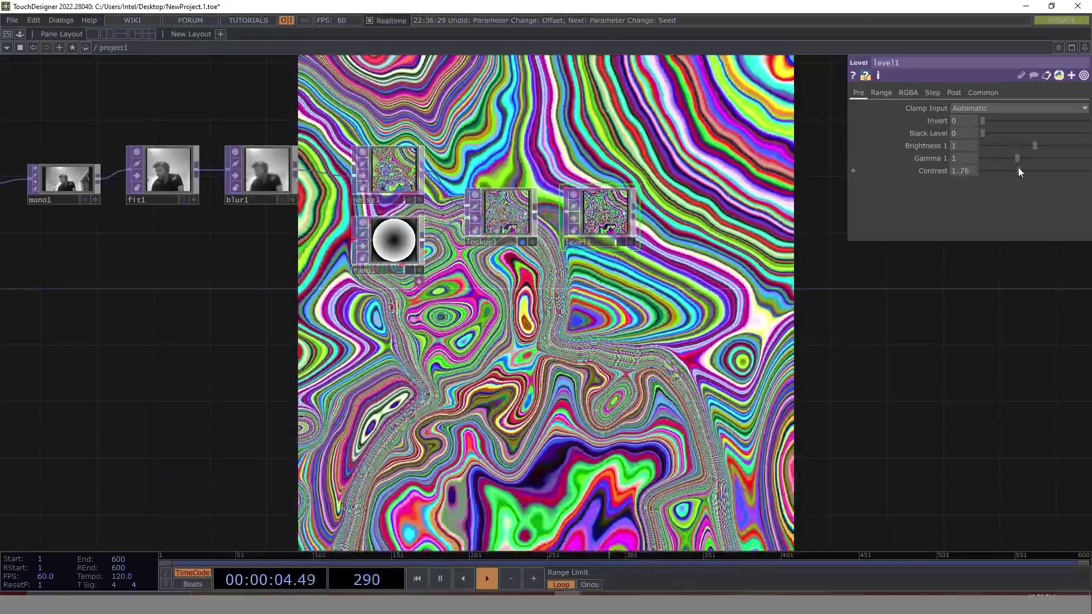
{"action": "left_click", "coordinate": [624, 242]}
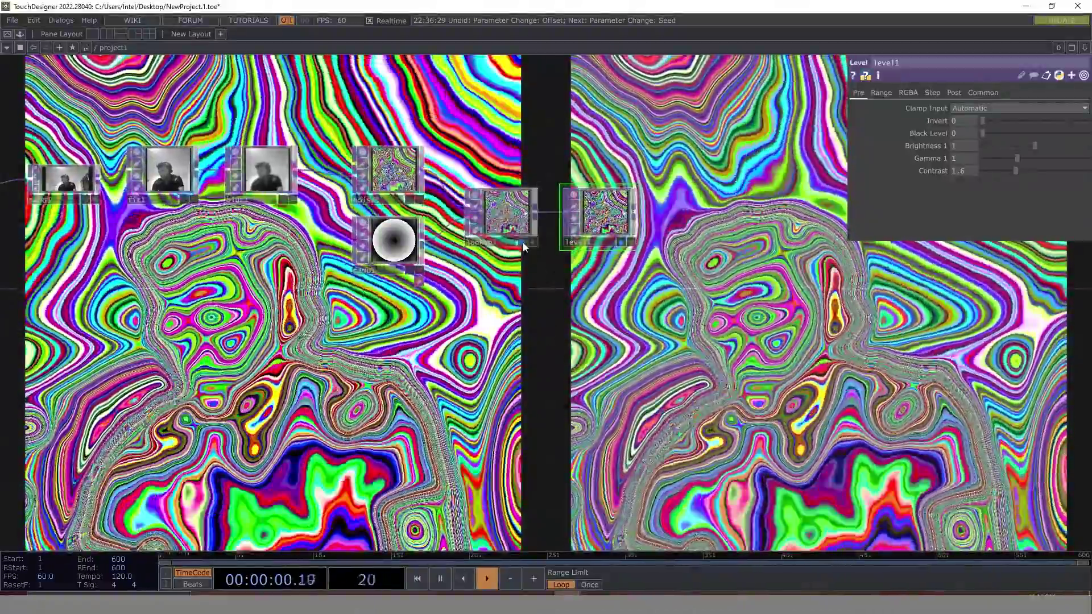
{"action": "left_click", "coordinate": [523, 242]}
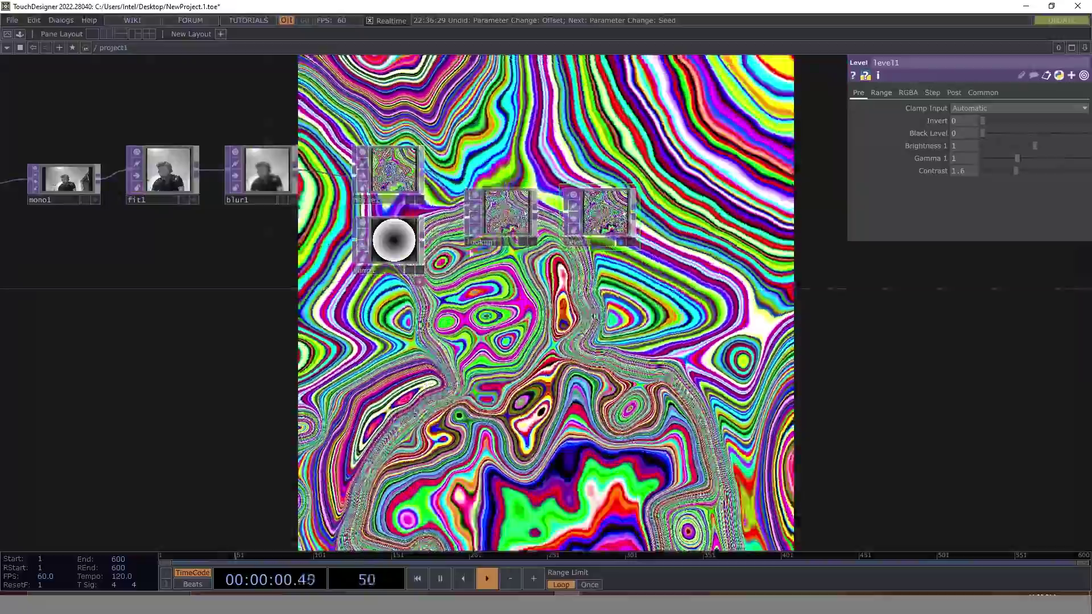